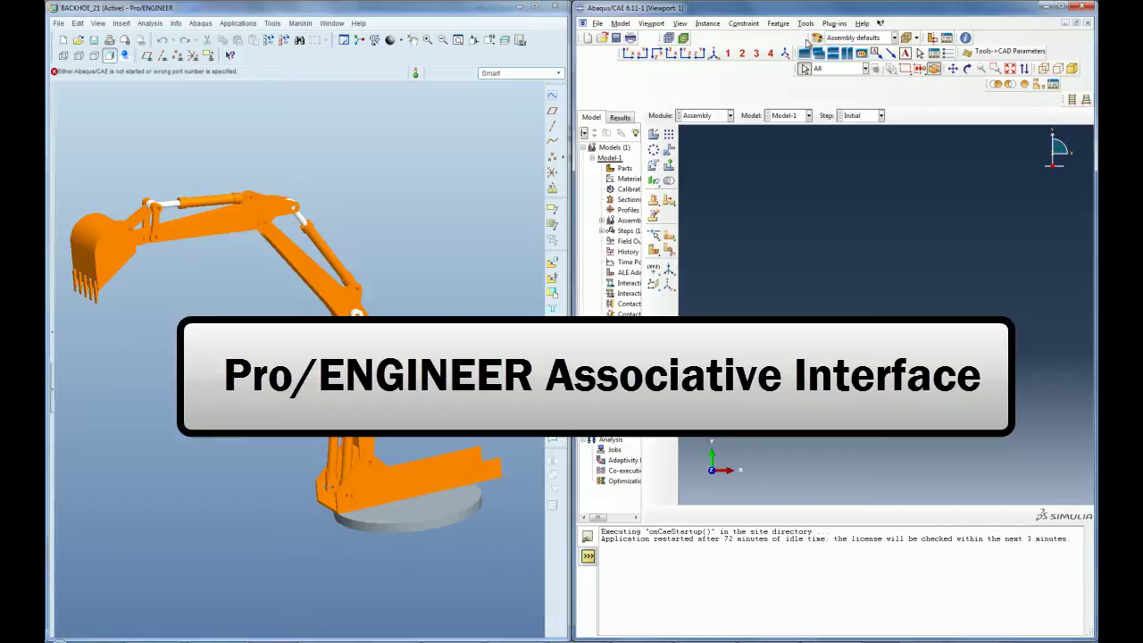
# Enable the Pro/ENGINEER CAD interface connection in Abaqus/CAE with an auto-assigned port.
pyautogui.click(805, 23)
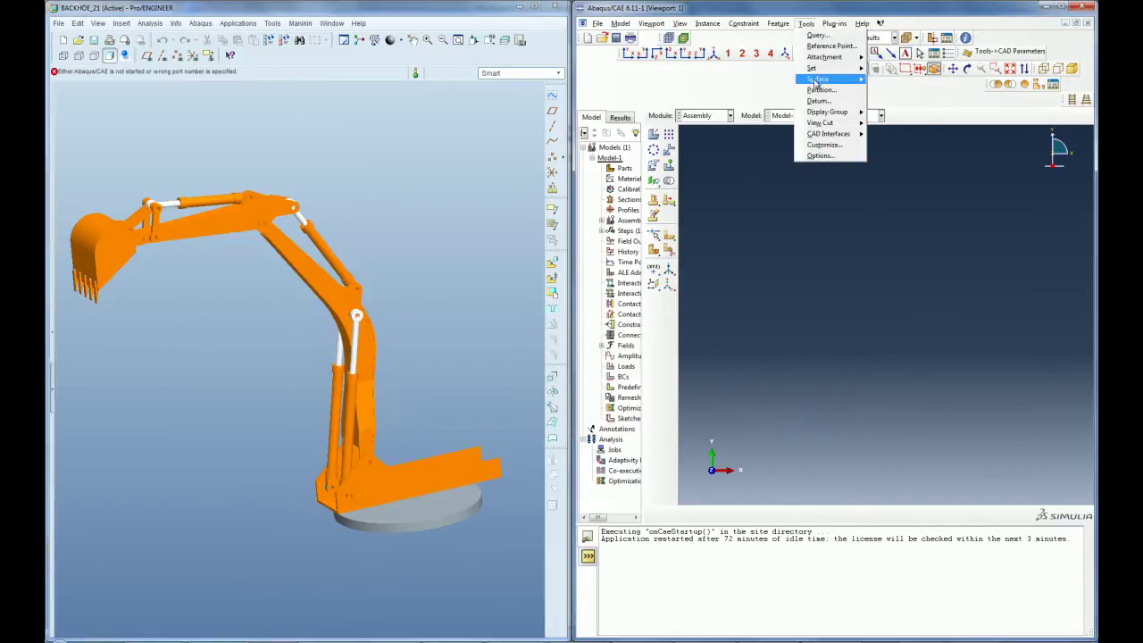
pyautogui.moveTo(831, 134)
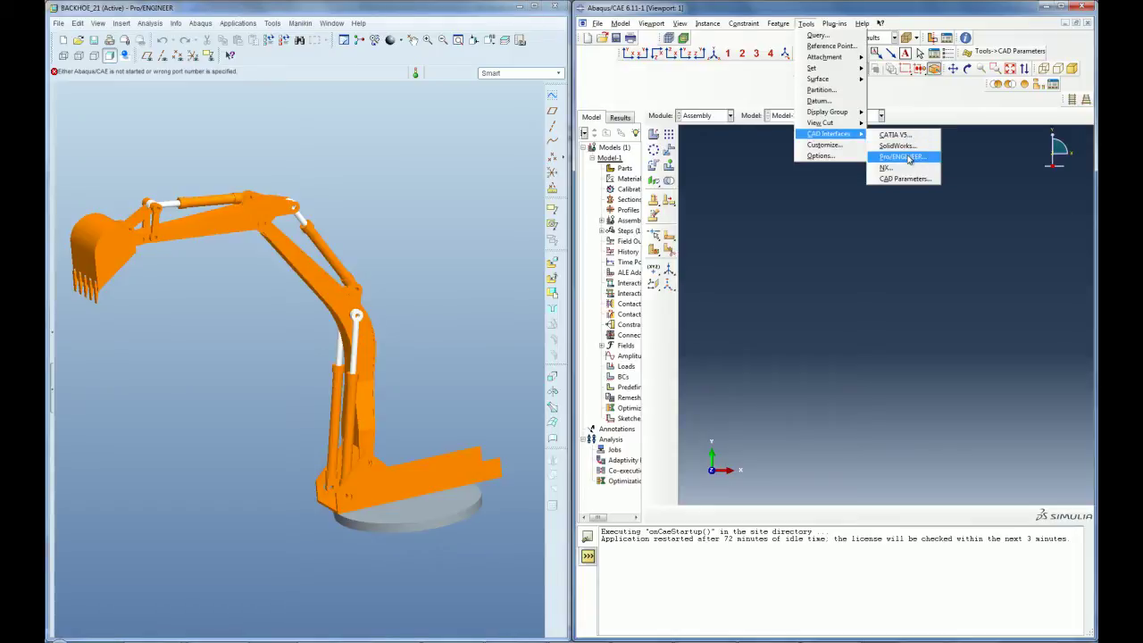
pyautogui.click(904, 156)
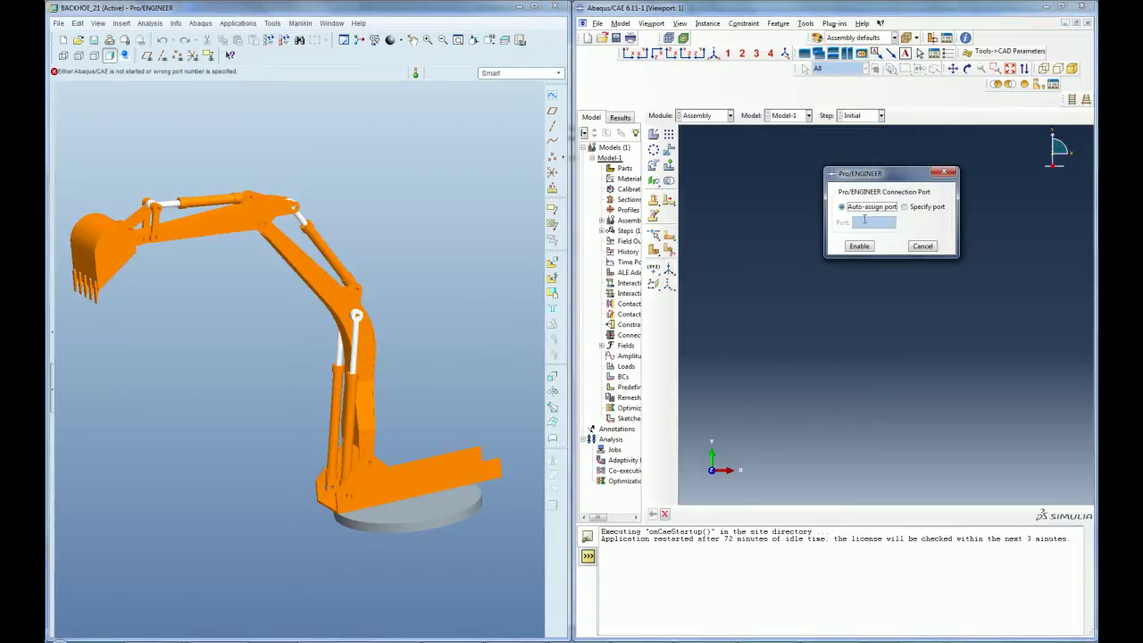
pyautogui.click(860, 247)
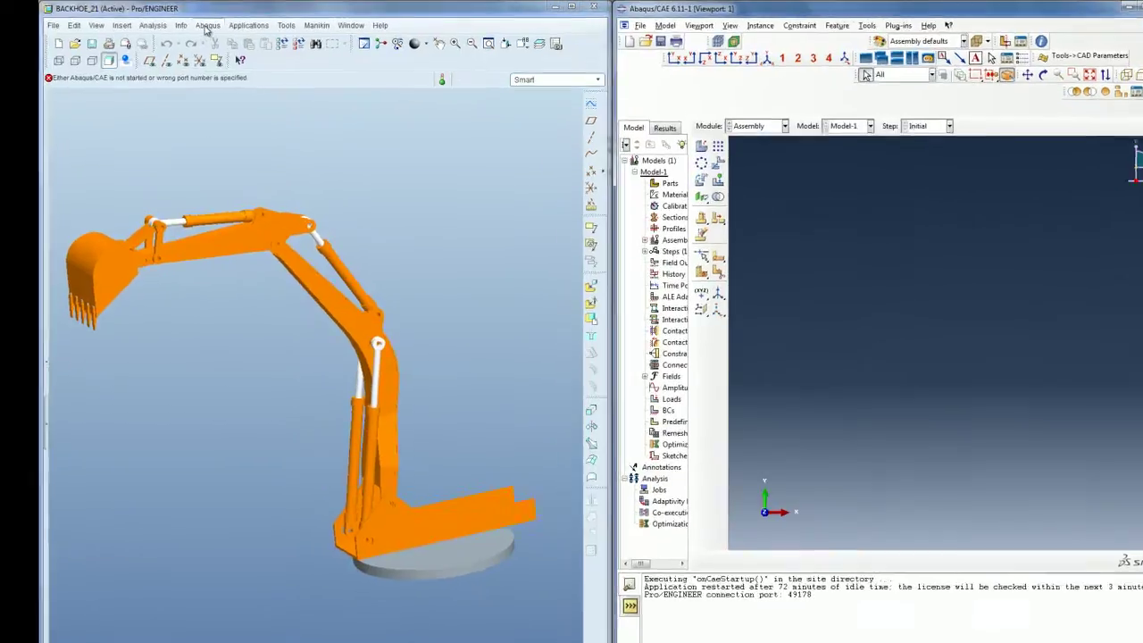
pyautogui.click(200, 24)
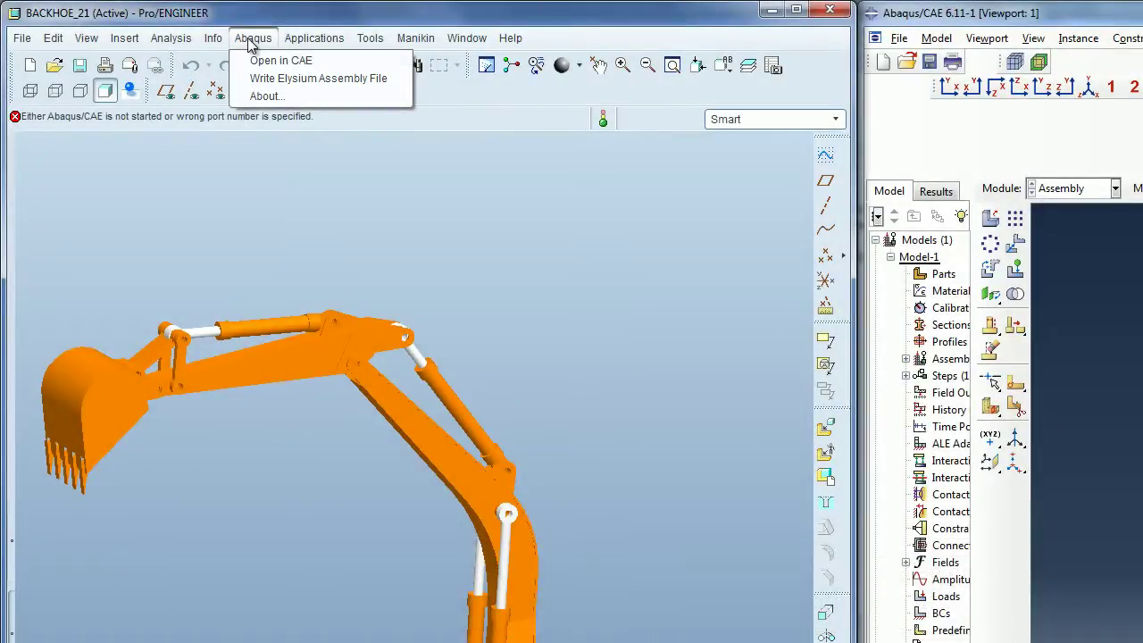
pyautogui.click(253, 41)
# Export the Pro/ENGINEER backhoe assembly to ABAQUS with solids, quilts, datum curves and datum points under the default file name, and dismiss the translation report.
pyautogui.click(23, 38)
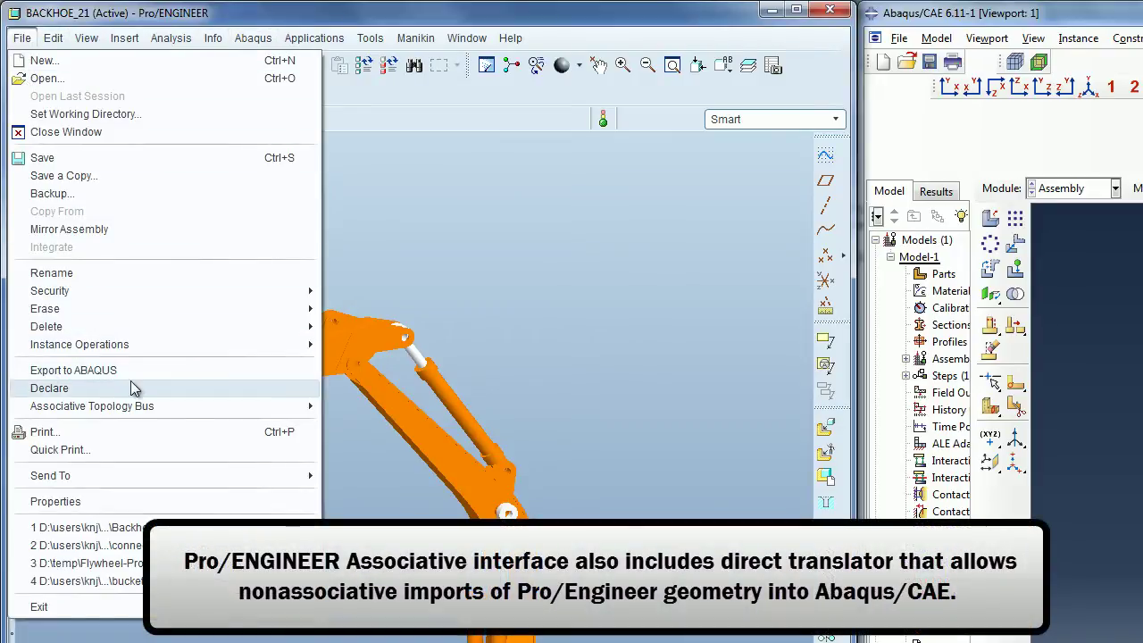
pyautogui.click(174, 375)
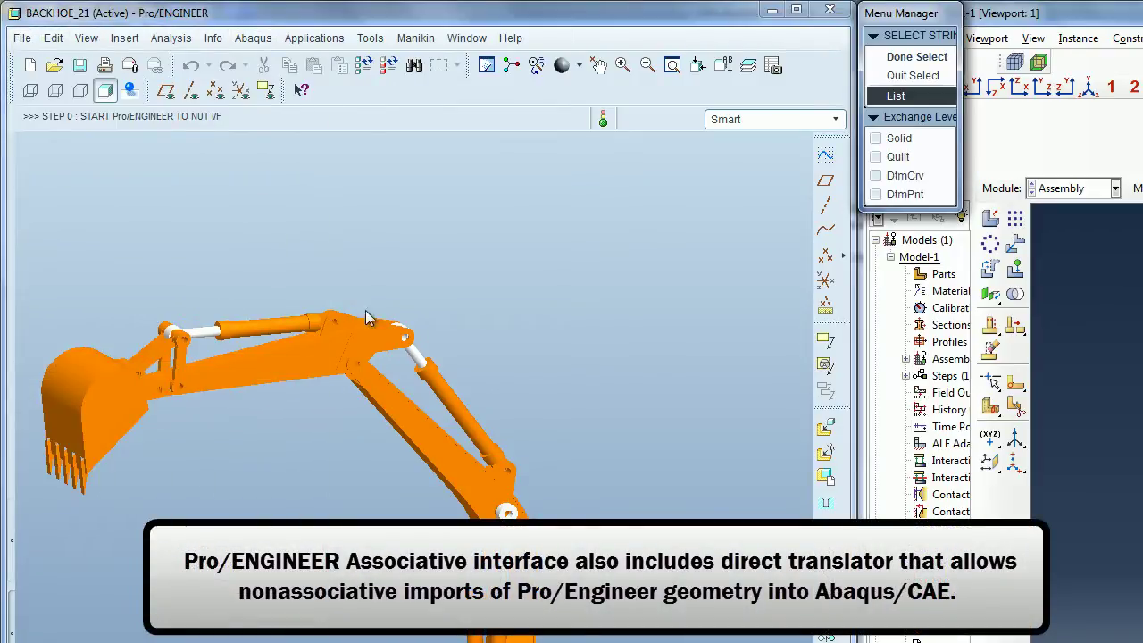
pyautogui.click(880, 138)
pyautogui.click(880, 157)
pyautogui.click(880, 176)
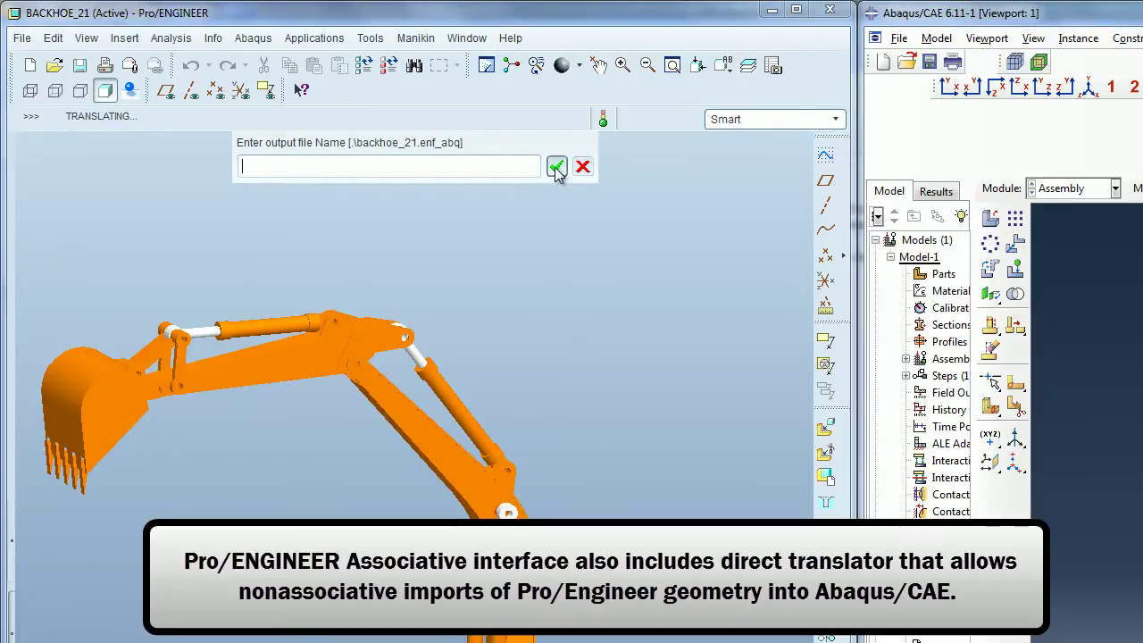
pyautogui.click(557, 168)
pyautogui.click(556, 168)
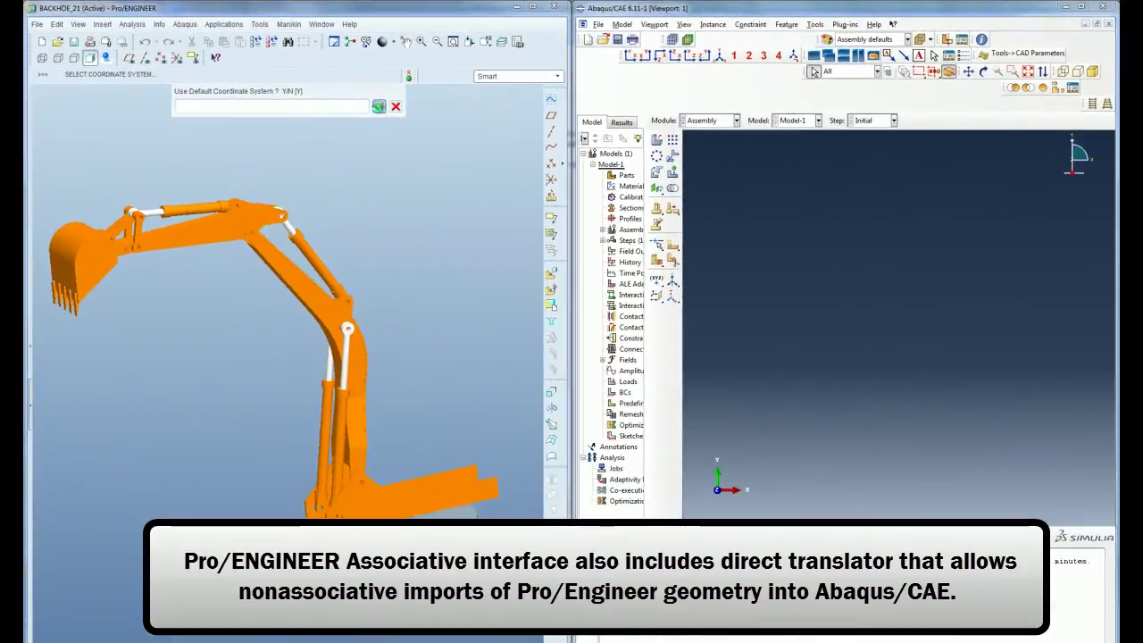
pyautogui.click(379, 106)
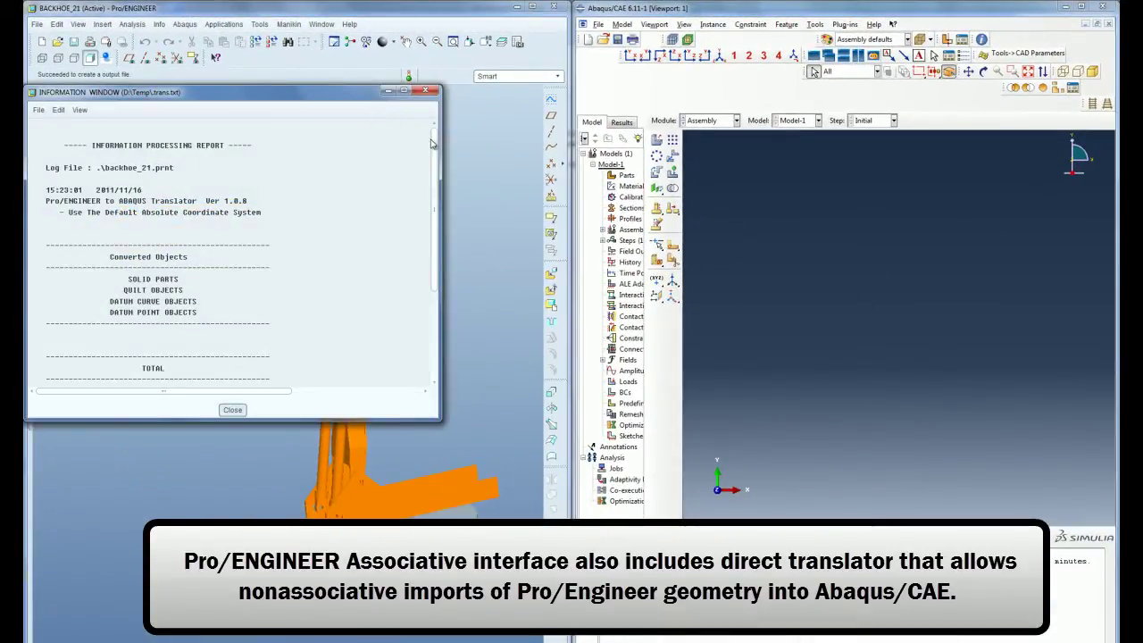
pyautogui.scroll(-5, 431, 143)
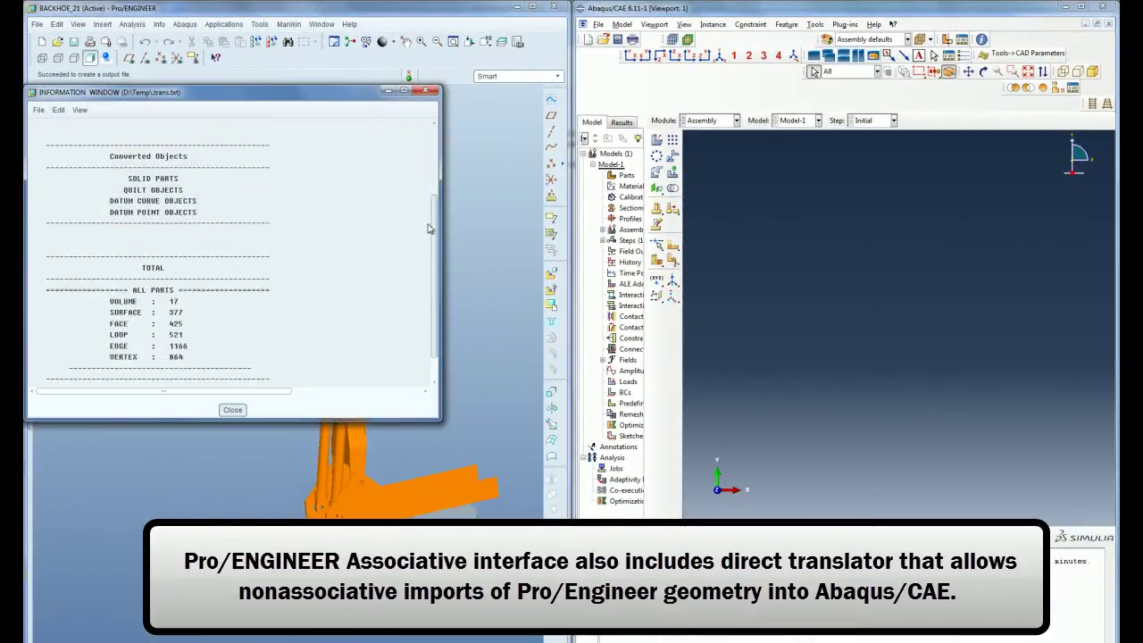
pyautogui.click(234, 409)
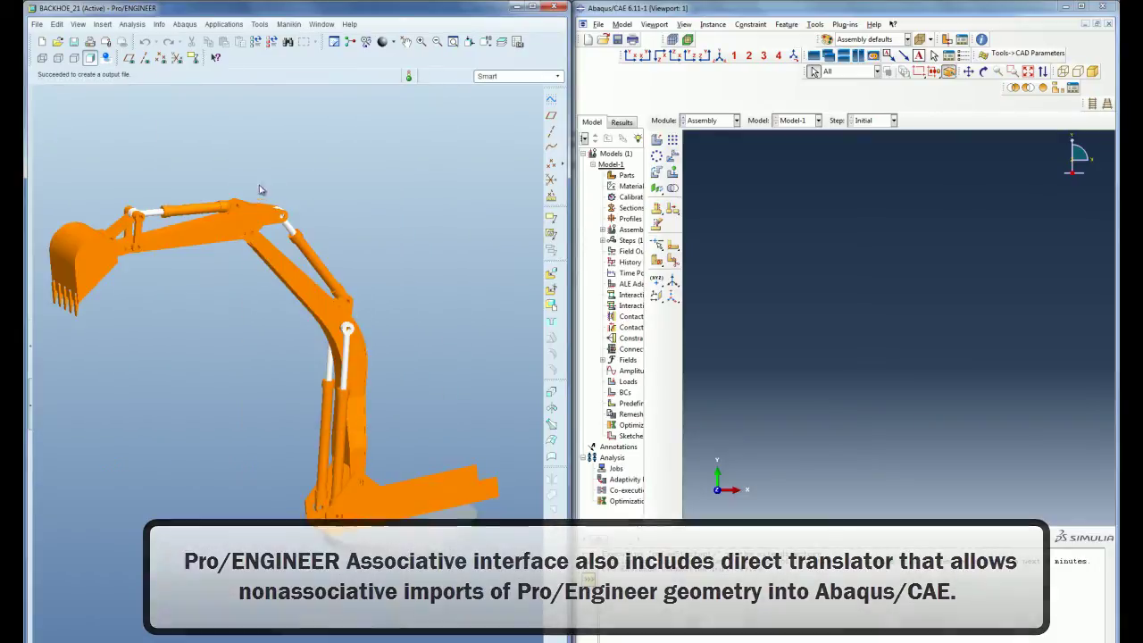
# Transfer the backhoe assembly from Pro/ENGINEER into Abaqus/CAE with Open in CAE, accepting the default file name.
pyautogui.click(196, 26)
pyautogui.click(202, 39)
pyautogui.click(378, 107)
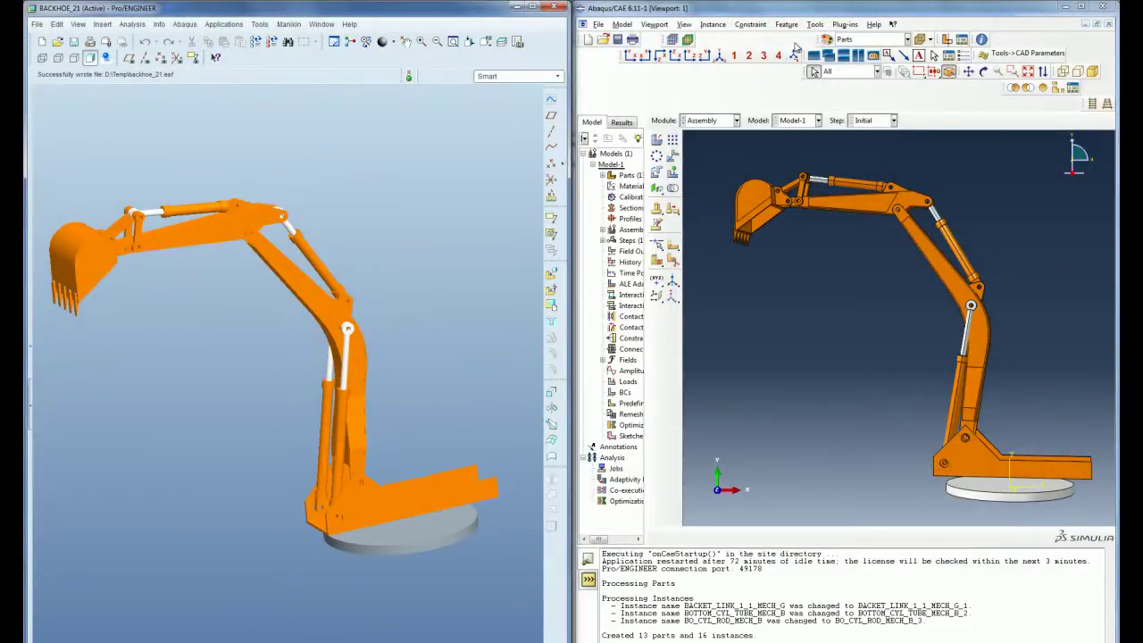
# Set the view manipulation mouse configuration in Abaqus/CAE to Pro/ENGINEER Wildfire.
pyautogui.click(815, 24)
pyautogui.click(842, 163)
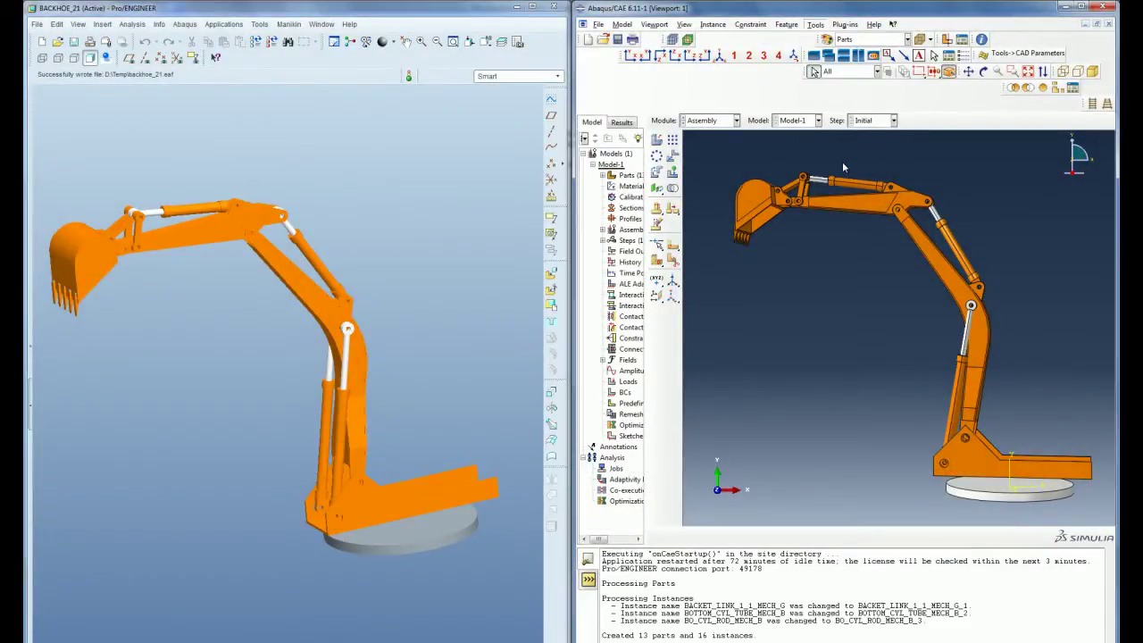
pyautogui.click(621, 248)
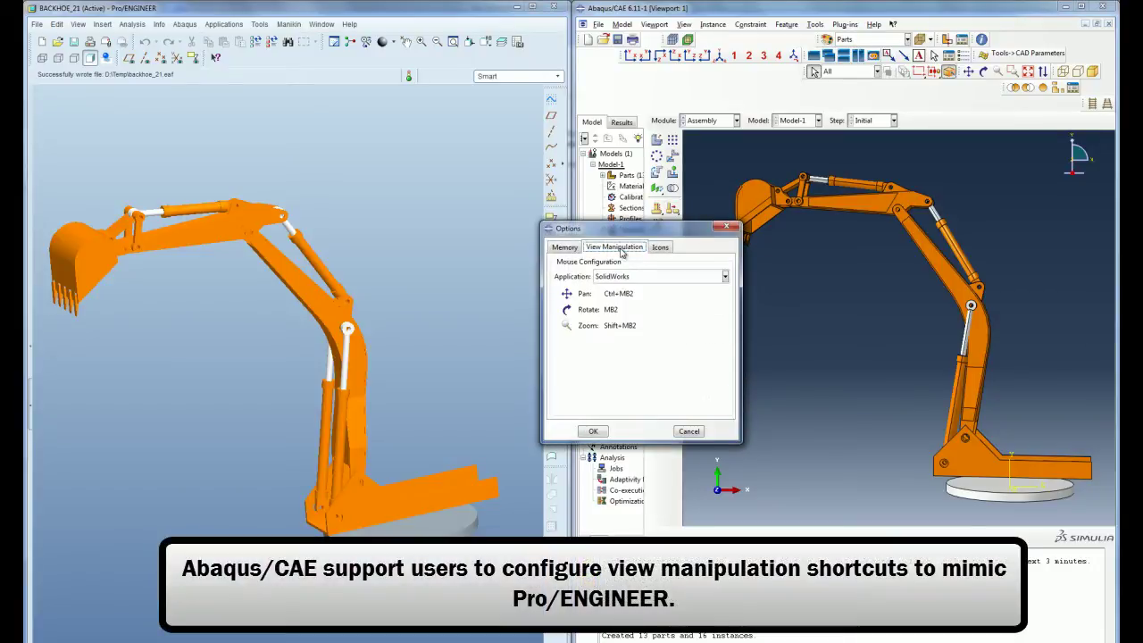
pyautogui.click(629, 276)
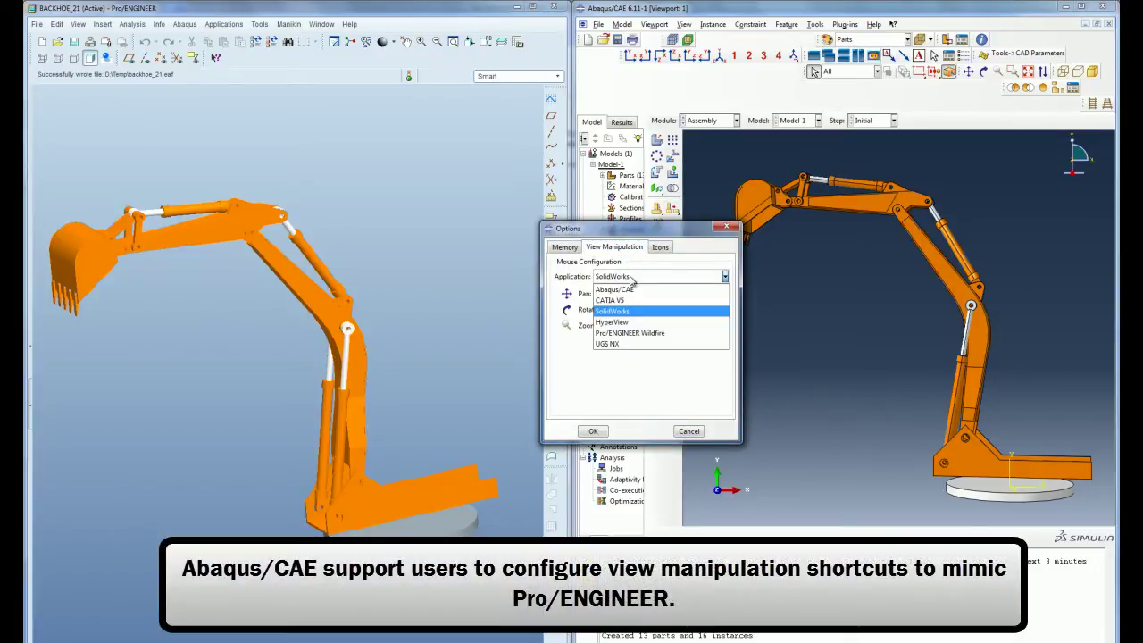
pyautogui.click(640, 334)
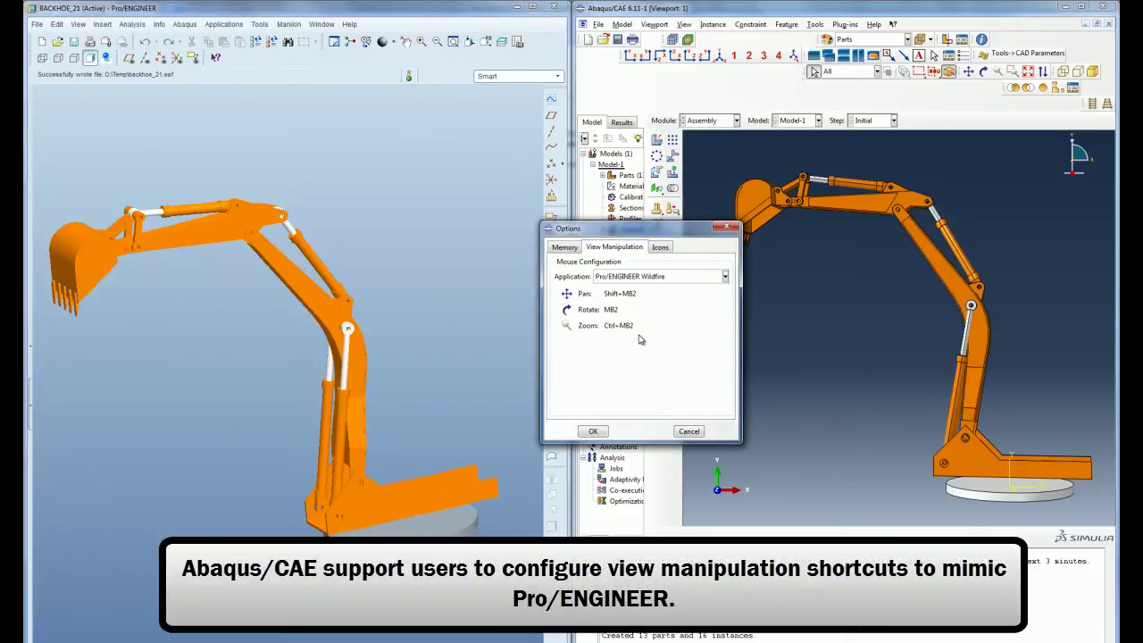
pyautogui.click(593, 431)
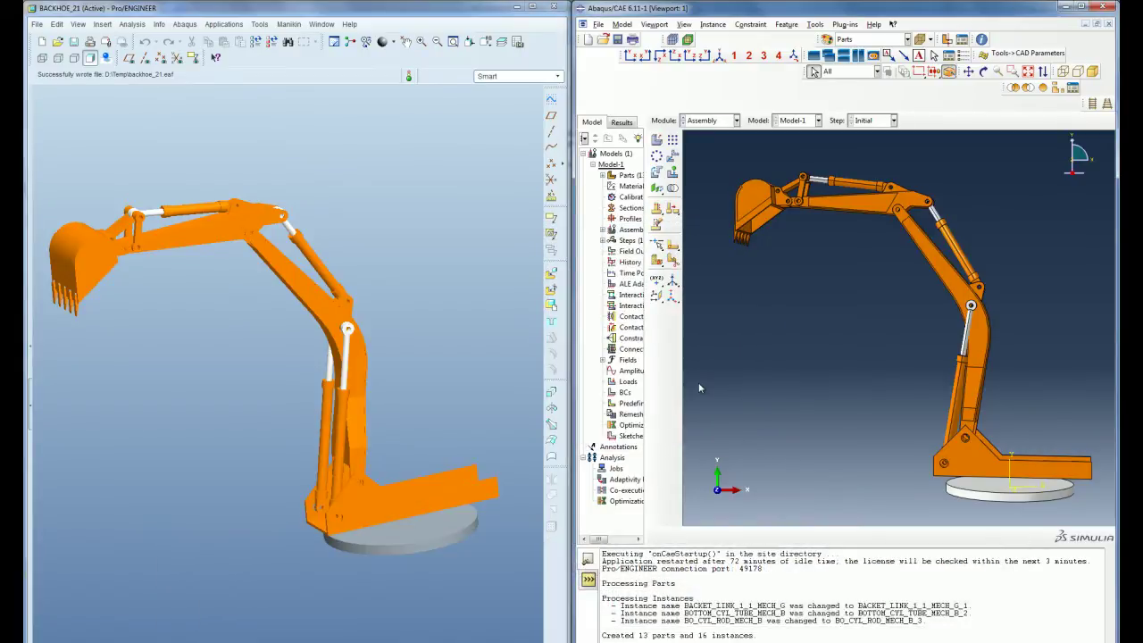
# In Pro/ENGINEER, swing the backhoe's bucket and arm down toward the base with the component drag tool.
pyautogui.click(404, 41)
pyautogui.scroll(1, 401, 270)
pyautogui.moveTo(279, 295)
pyautogui.mouseDown(button='middle')
pyautogui.moveTo(248, 292)
pyautogui.moveTo(276, 302)
pyautogui.mouseUp(button='middle')
pyautogui.scroll(1, 366, 330)
pyautogui.scroll(-2, 154, 276)
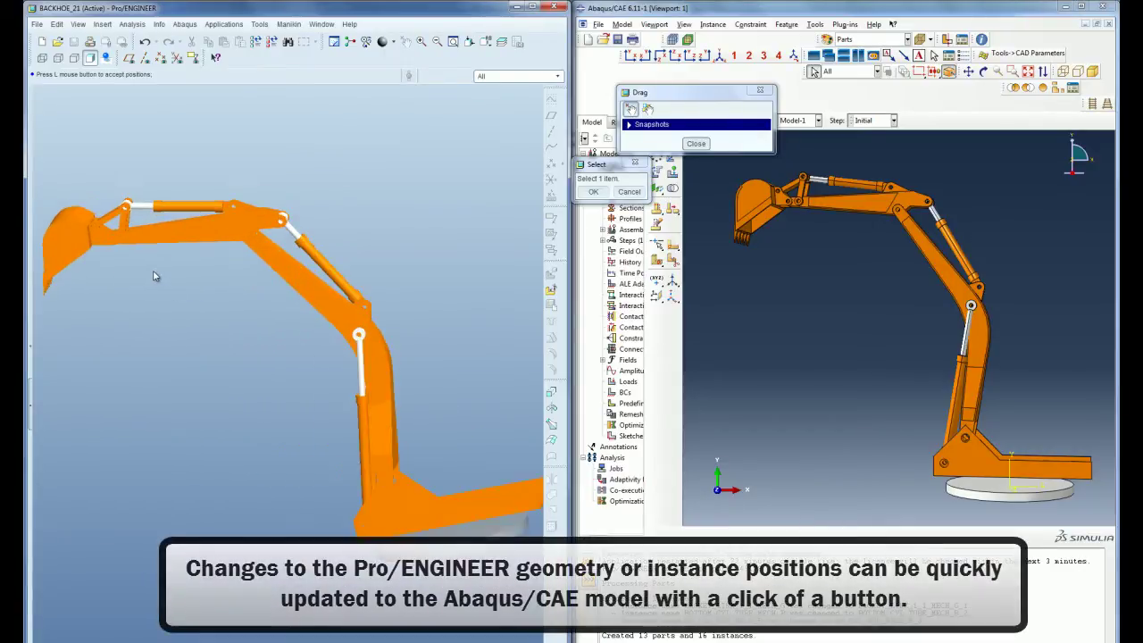
pyautogui.scroll(-2, 75, 251)
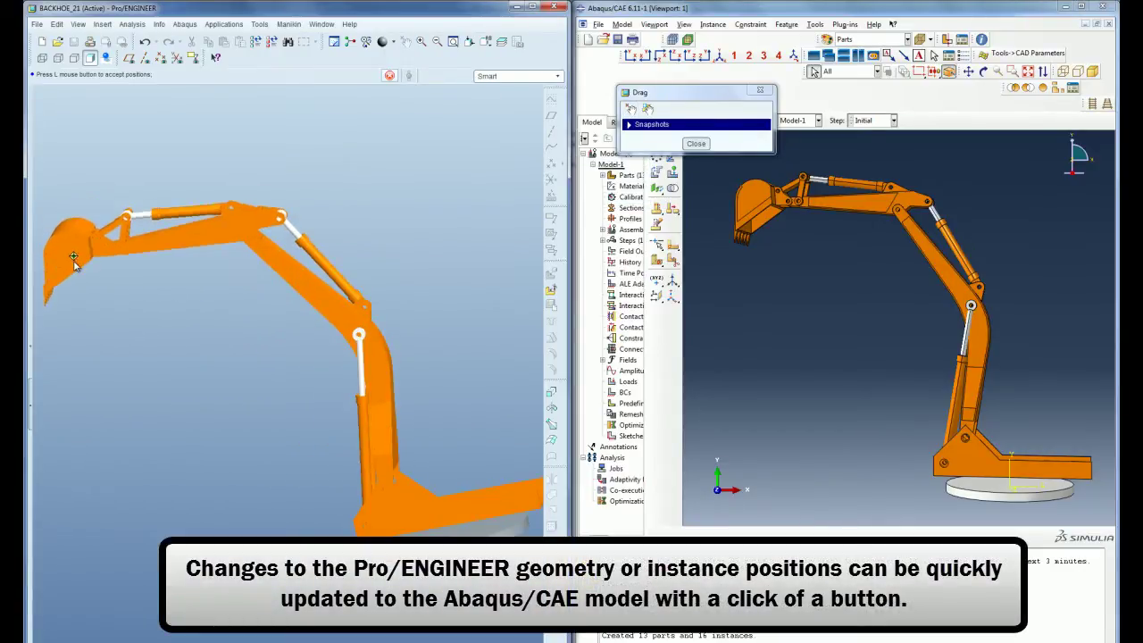
pyautogui.scroll(2, 153, 360)
pyautogui.click(166, 387)
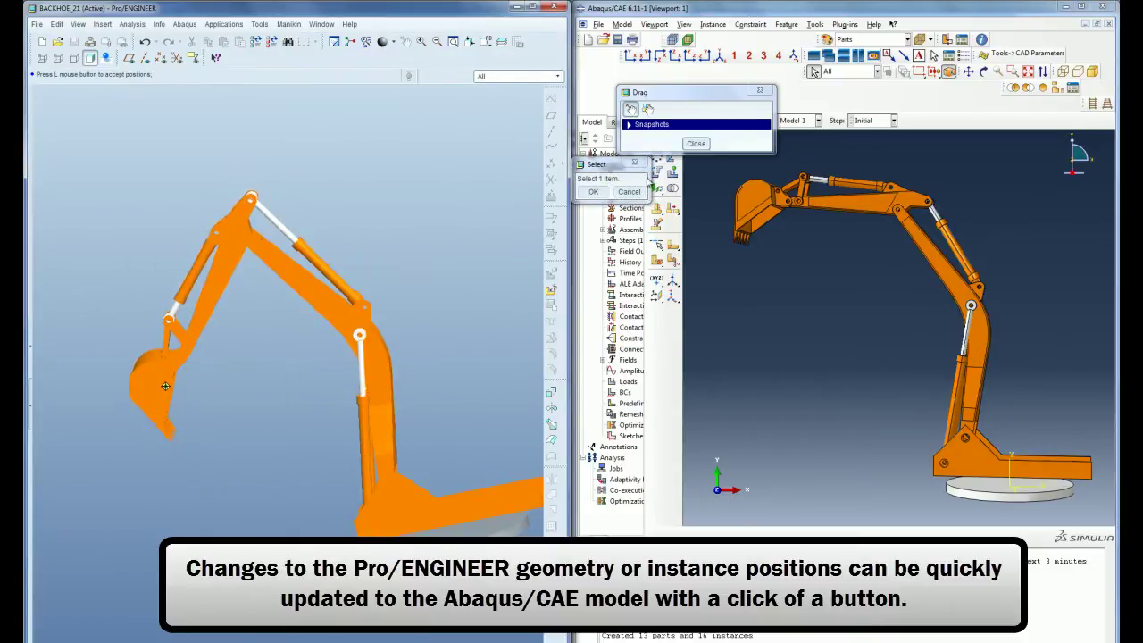
pyautogui.click(696, 143)
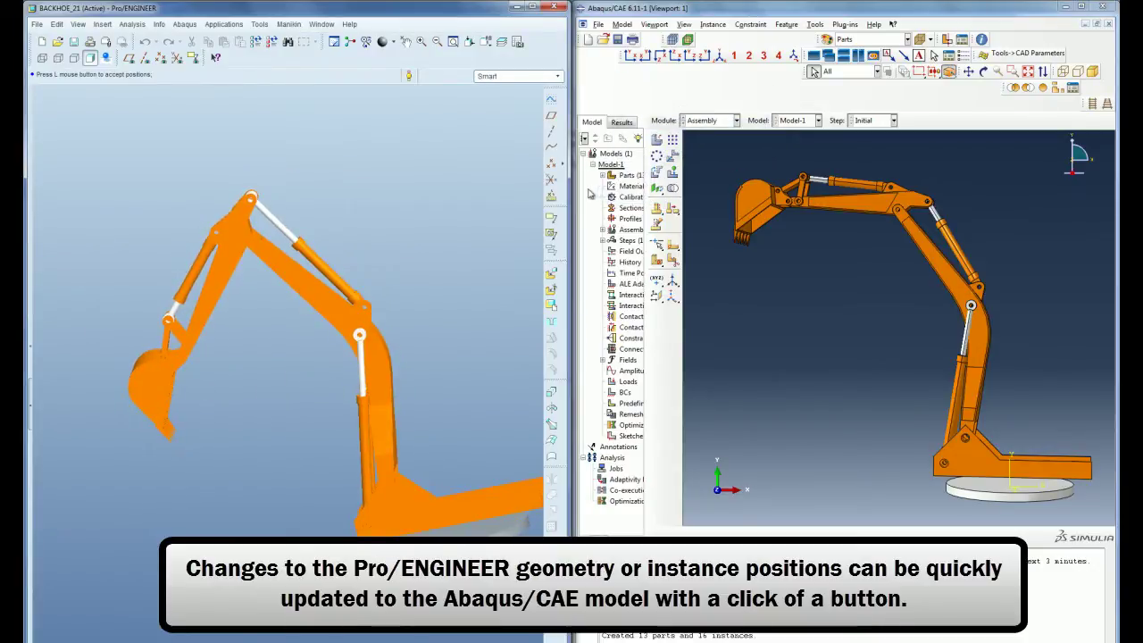
# Send the repositioned backhoe assembly to Abaqus/CAE again to update the imported model.
pyautogui.click(188, 29)
pyautogui.click(197, 46)
pyautogui.click(379, 106)
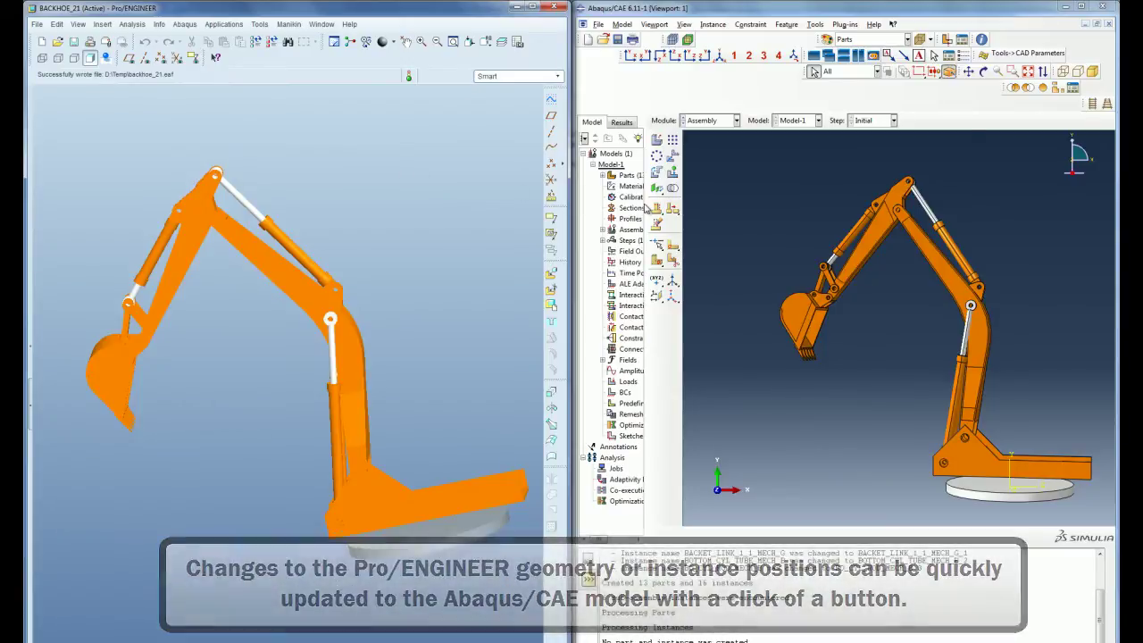
# Compare the part and instance names in the Abaqus/CAE model tree with those in the Pro/ENGINEER model tree.
pyautogui.moveTo(640, 207); pyautogui.dragTo(725, 210)
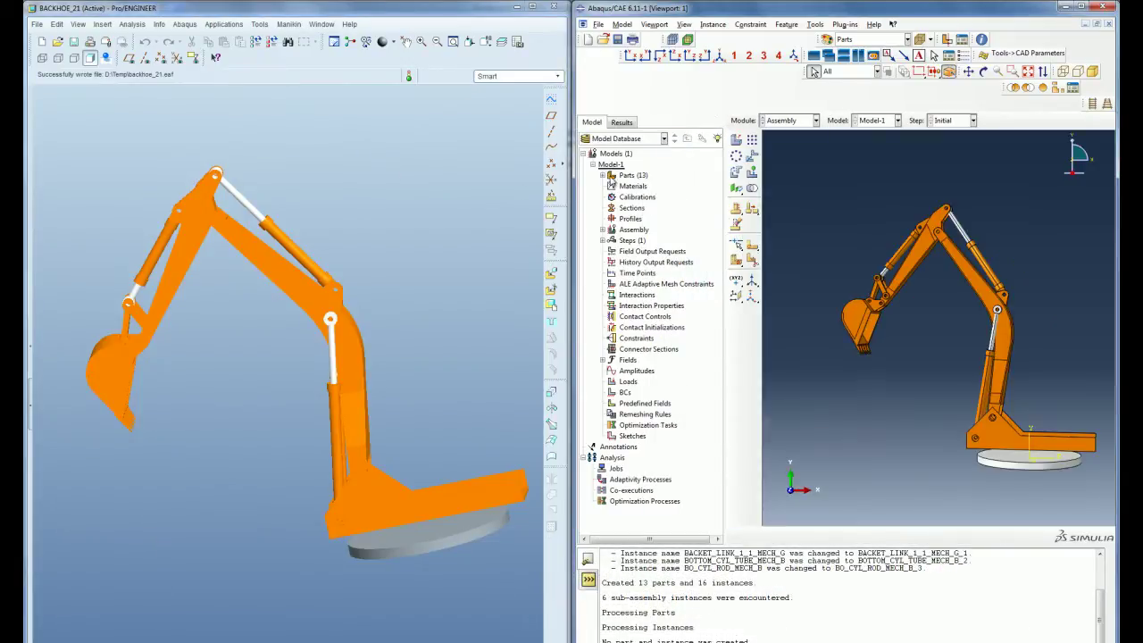
pyautogui.click(603, 175)
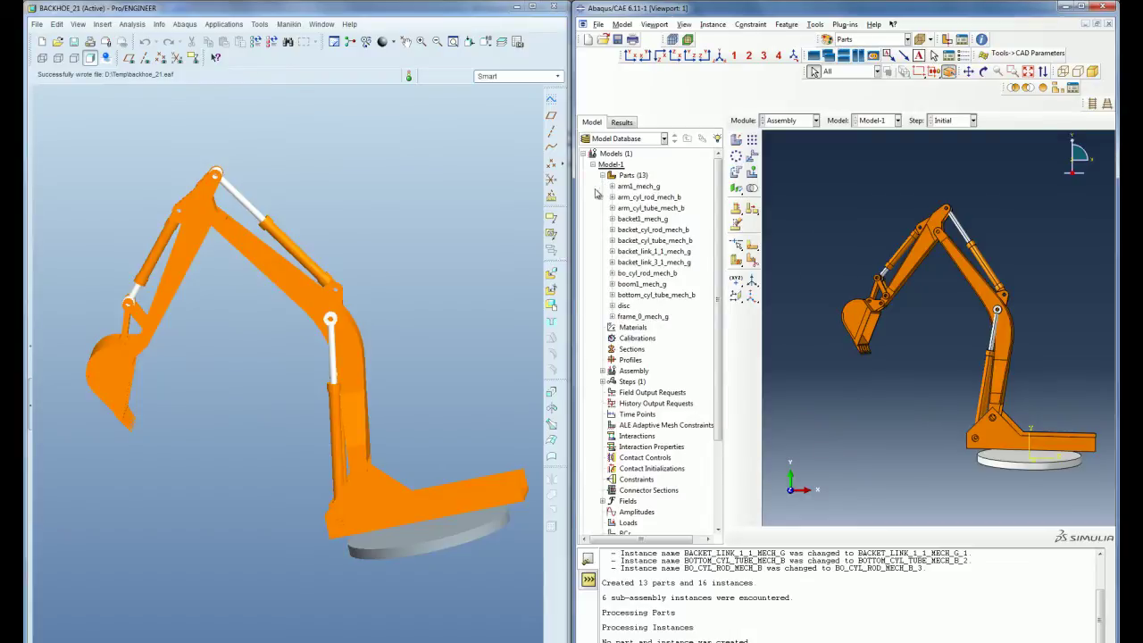
pyautogui.click(32, 362)
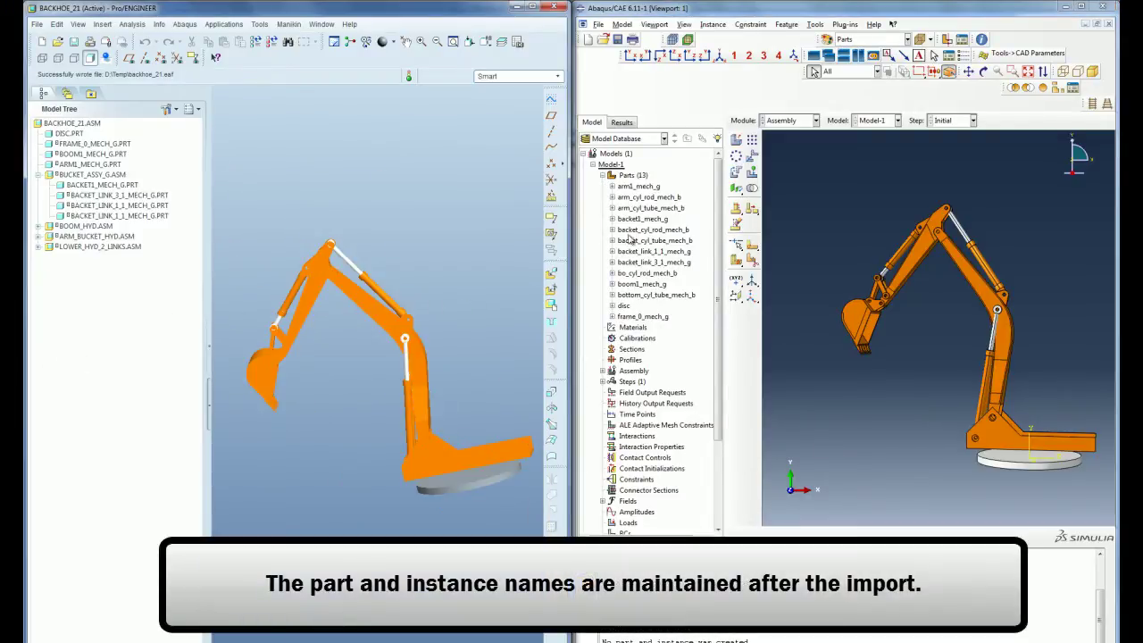
pyautogui.click(602, 371)
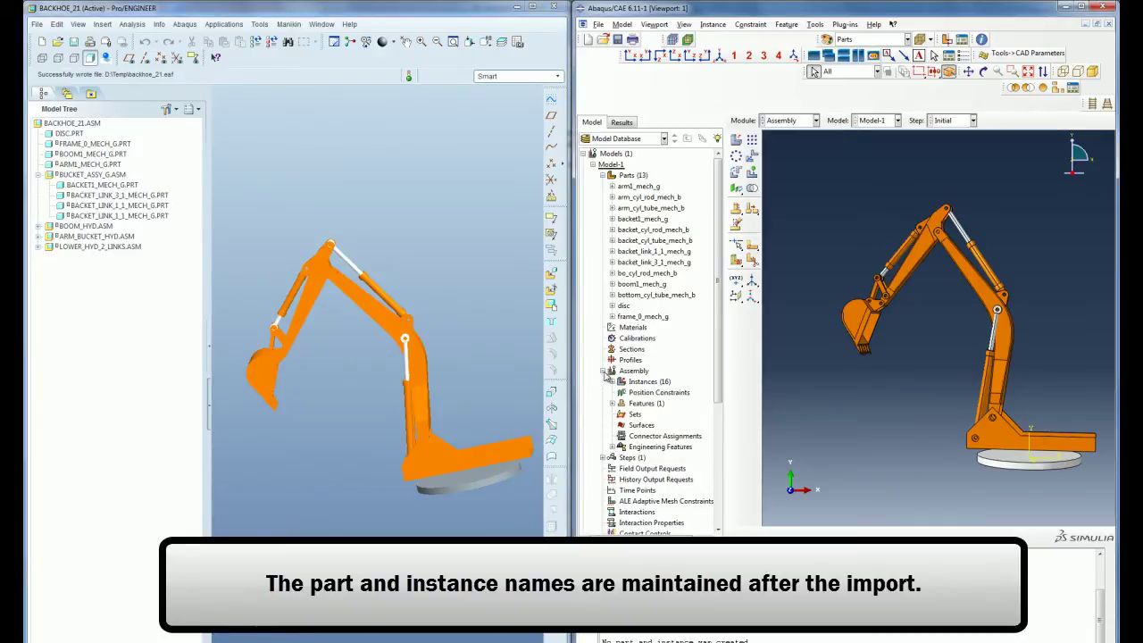
pyautogui.click(612, 381)
pyautogui.scroll(-3, 652, 384)
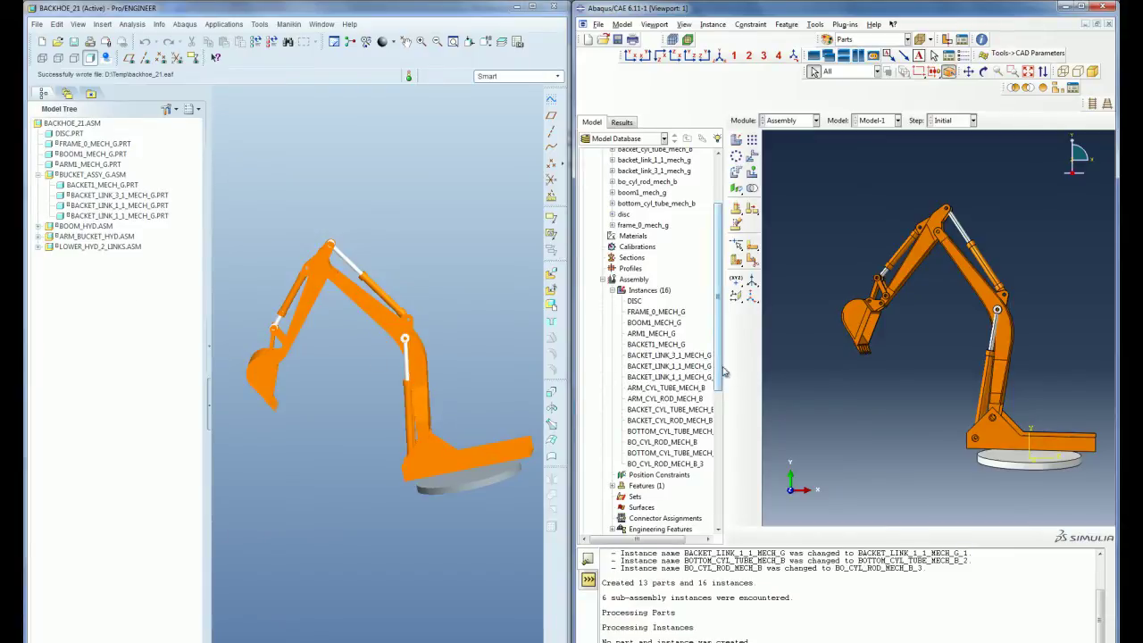
pyautogui.moveTo(722, 368); pyautogui.dragTo(750, 367)
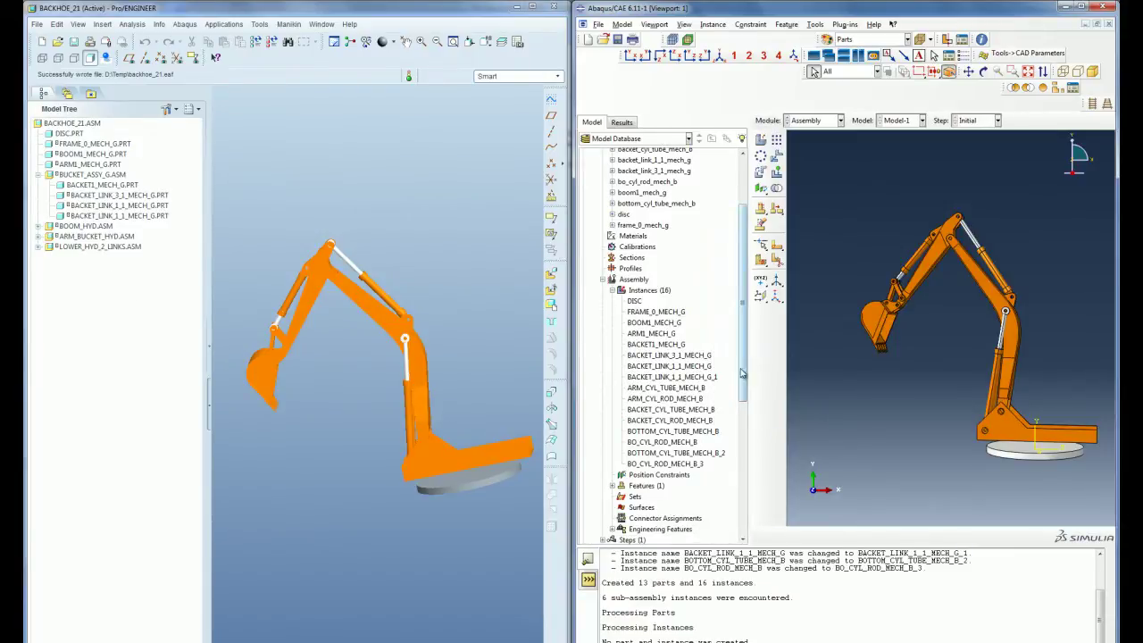
pyautogui.scroll(3, 746, 357)
# Create a Static, General analysis step after the Initial step, keeping the default name and settings.
pyautogui.click(817, 121)
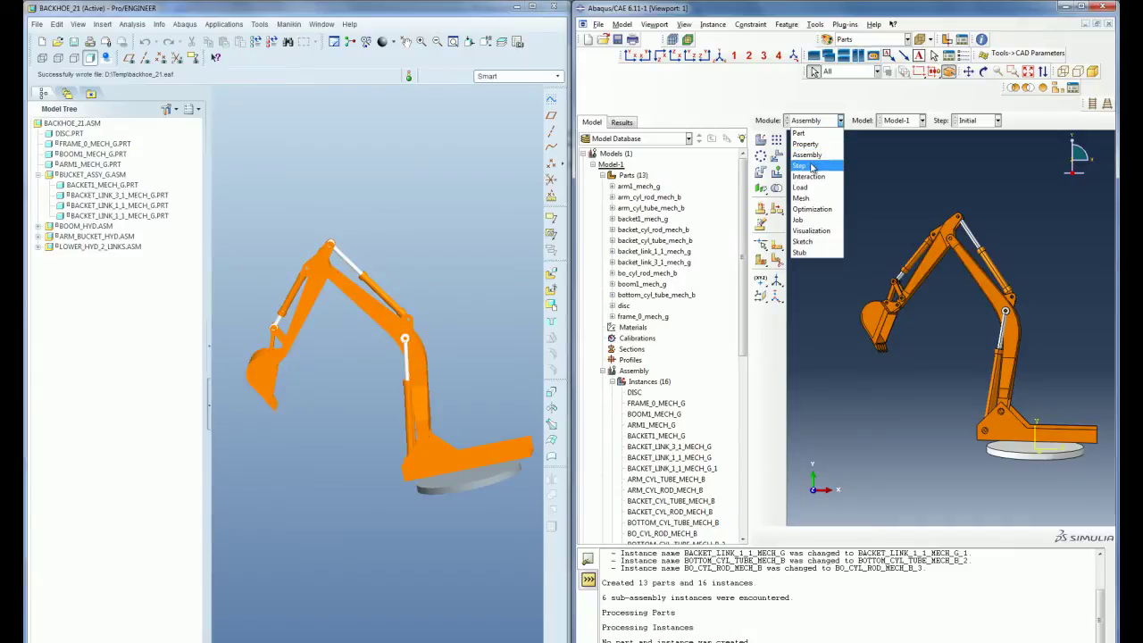
pyautogui.click(807, 170)
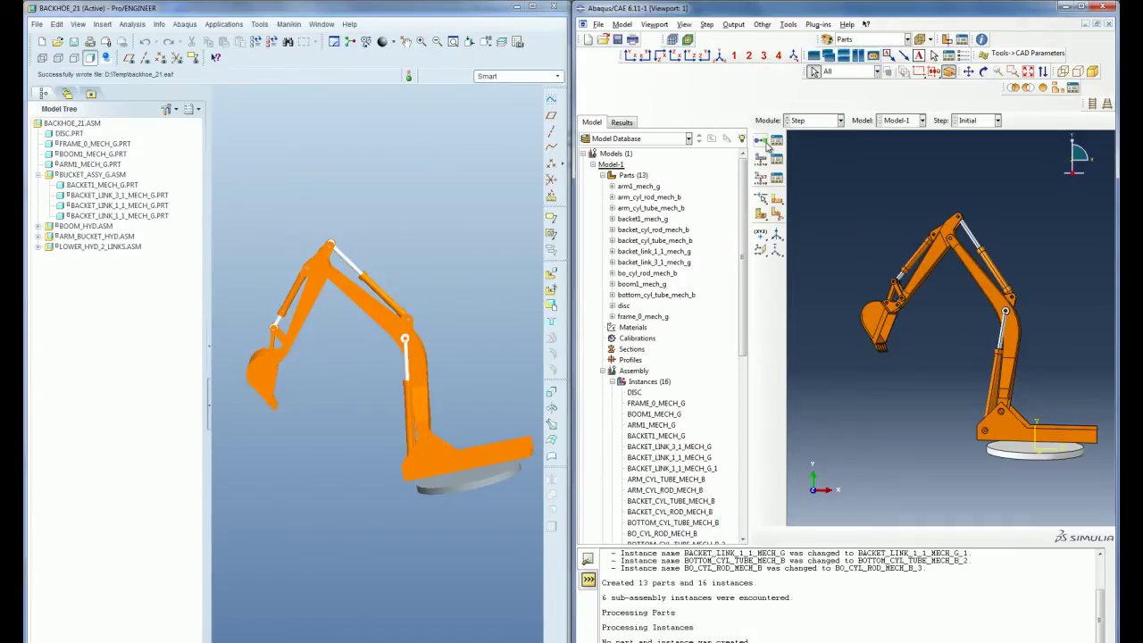
pyautogui.click(764, 143)
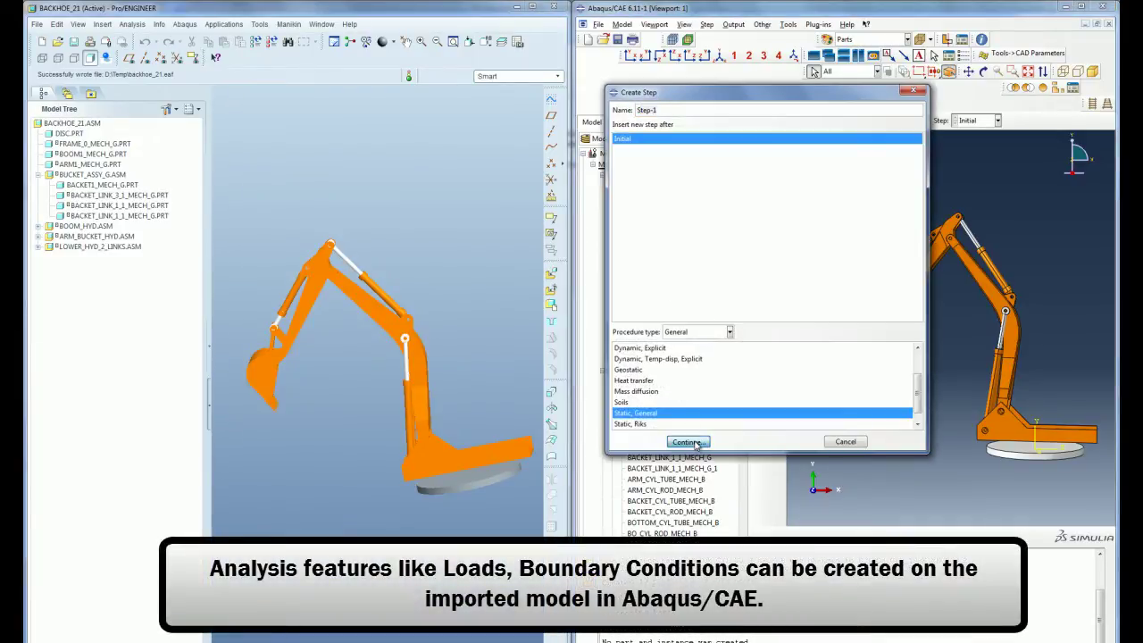
pyautogui.click(686, 442)
pyautogui.click(520, 398)
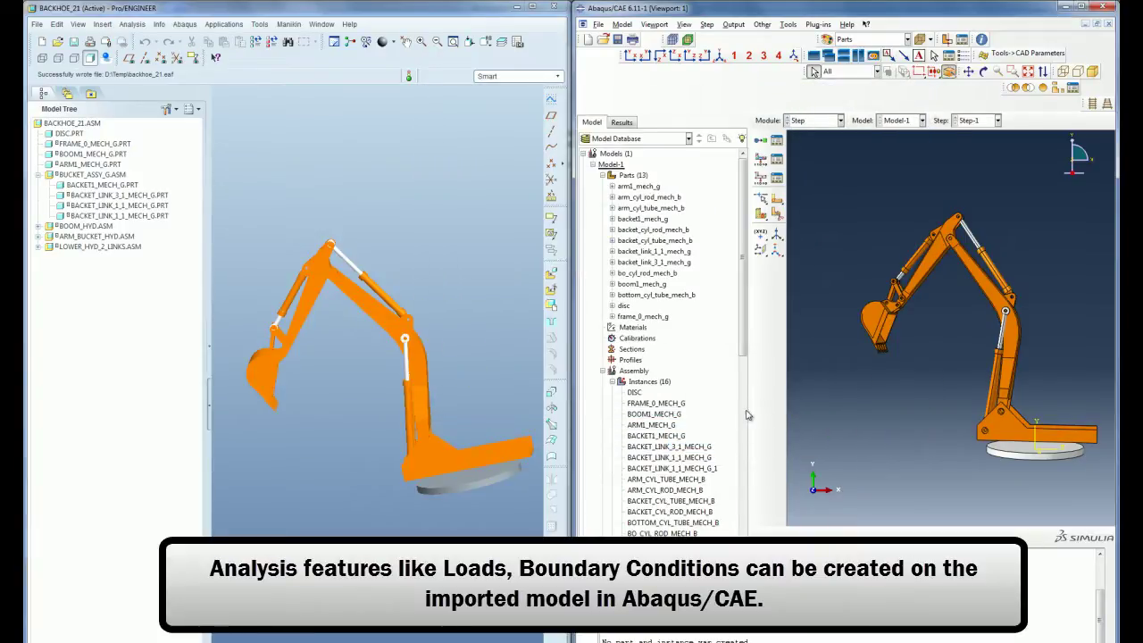
# Widen the Abaqus/CAE viewport and switch to the Load module.
pyautogui.moveTo(749, 415); pyautogui.dragTo(736, 415)
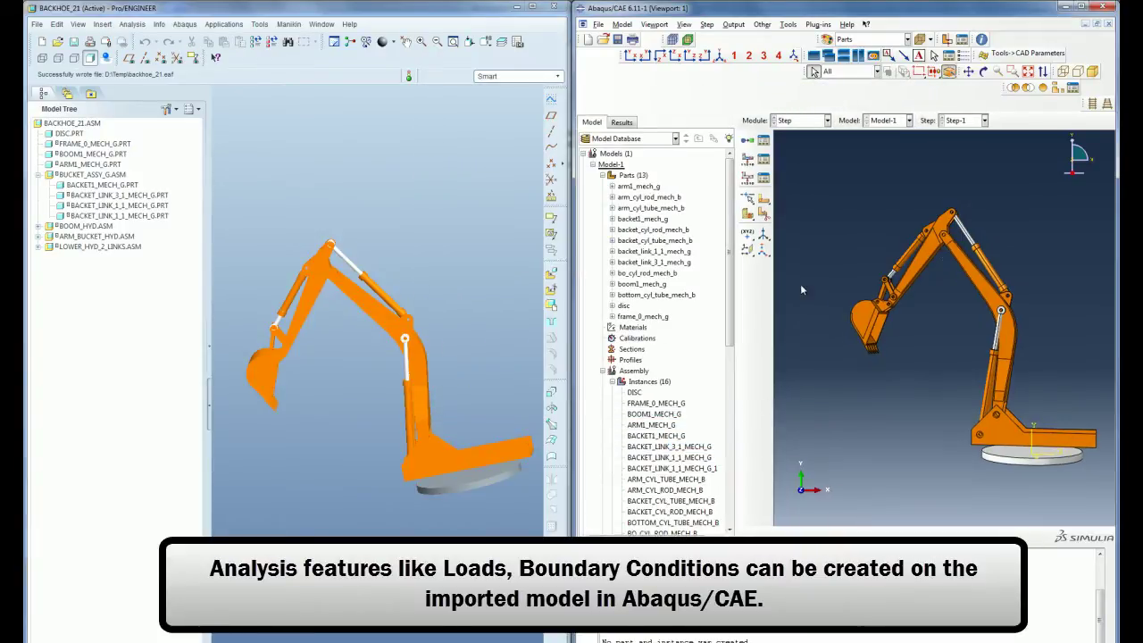
pyautogui.click(783, 123)
pyautogui.click(793, 190)
# Create a uniform pressure load of magnitude 100 on the bucket's flat side face in Step-1, keeping the default name.
pyautogui.keyDown('ctrl'); pyautogui.keyDown('alt'); pyautogui.moveTo(851, 241); pyautogui.dragTo(898, 251); pyautogui.keyUp('alt'); pyautogui.keyUp('ctrl')
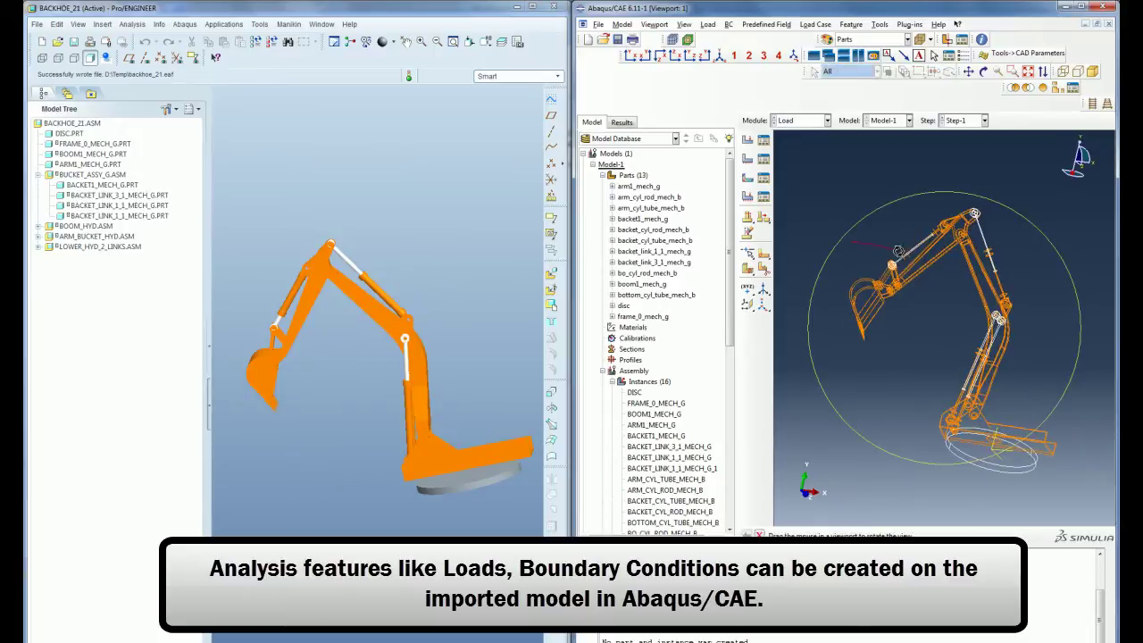
pyautogui.scroll(-5, 864, 306)
pyautogui.click(749, 140)
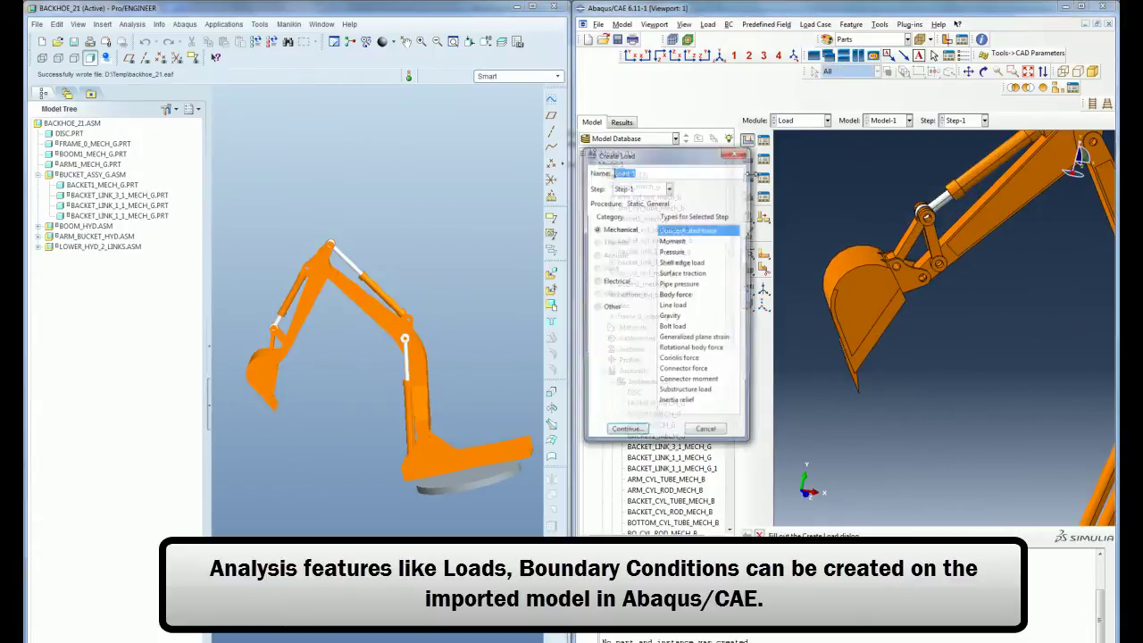
pyautogui.click(672, 252)
pyautogui.click(626, 432)
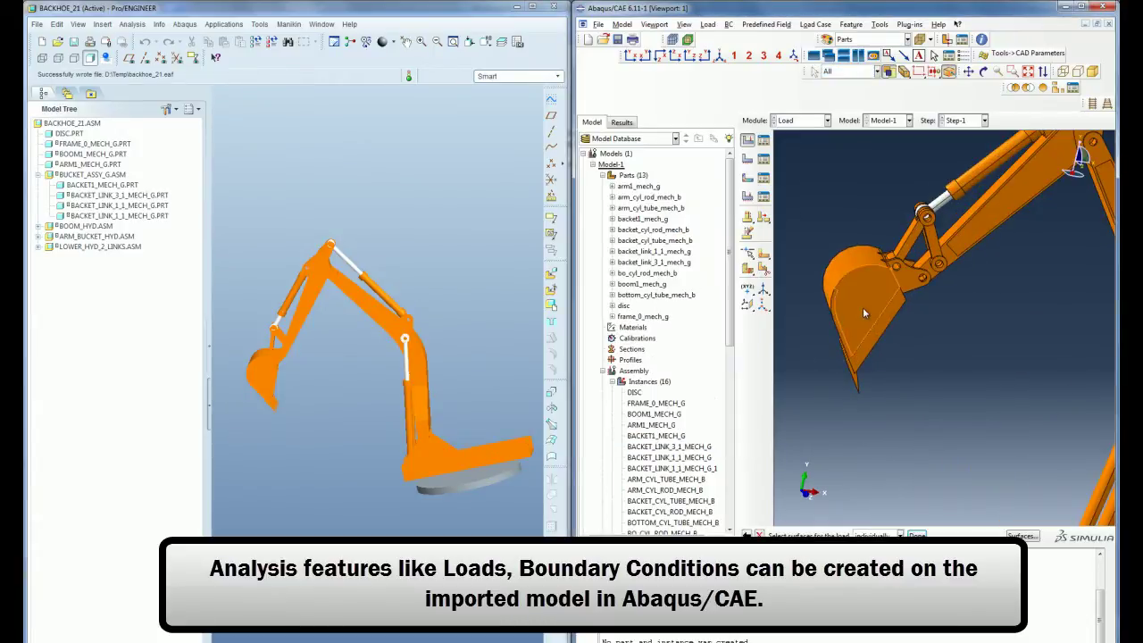
pyautogui.click(863, 313)
pyautogui.click(917, 535)
pyautogui.click(718, 322)
pyautogui.write('100')
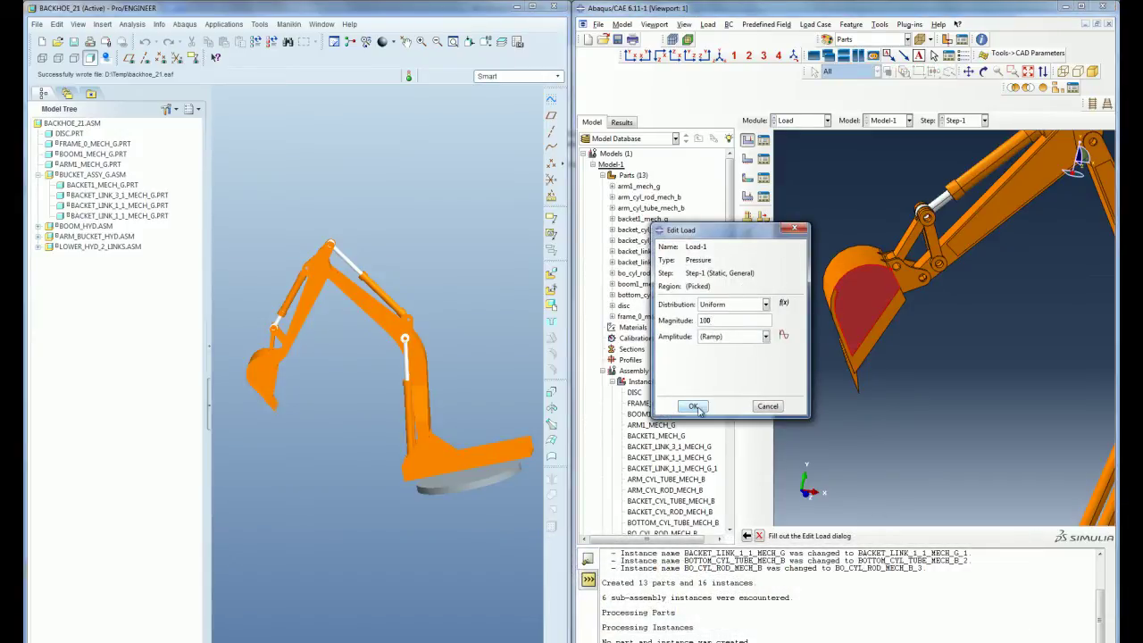
pyautogui.click(693, 405)
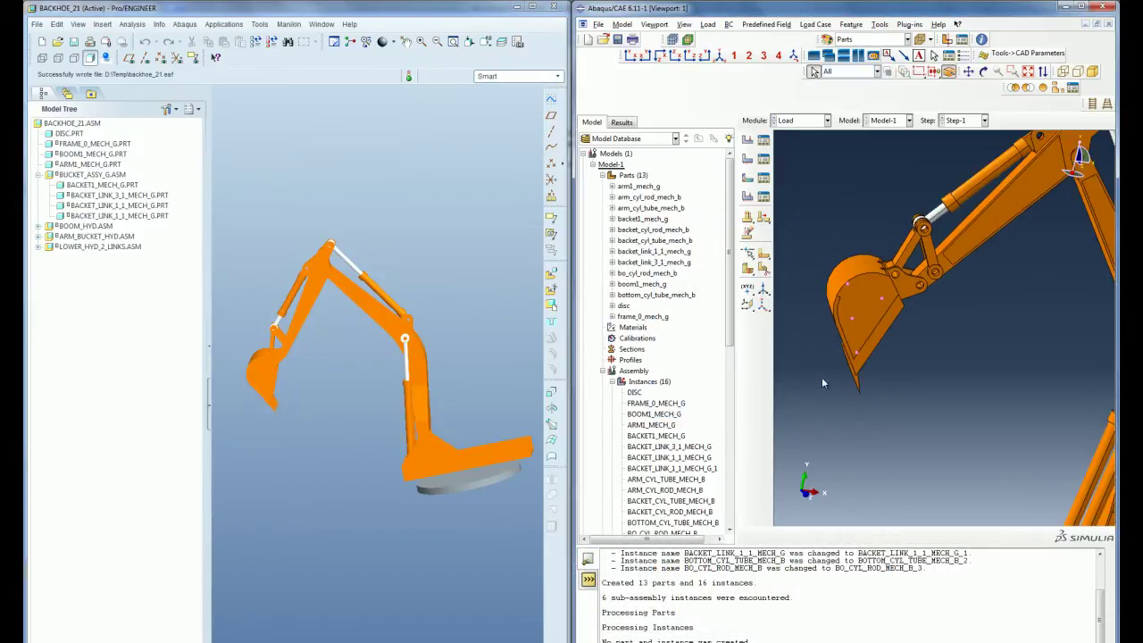
# Create an assembly geometry set from the bucket's flat face above the teeth, keeping the default name Set-1.
pyautogui.keyDown('ctrl'); pyautogui.keyDown('alt'); pyautogui.moveTo(816, 373); pyautogui.dragTo(863, 350); pyautogui.keyUp('alt'); pyautogui.keyUp('ctrl')
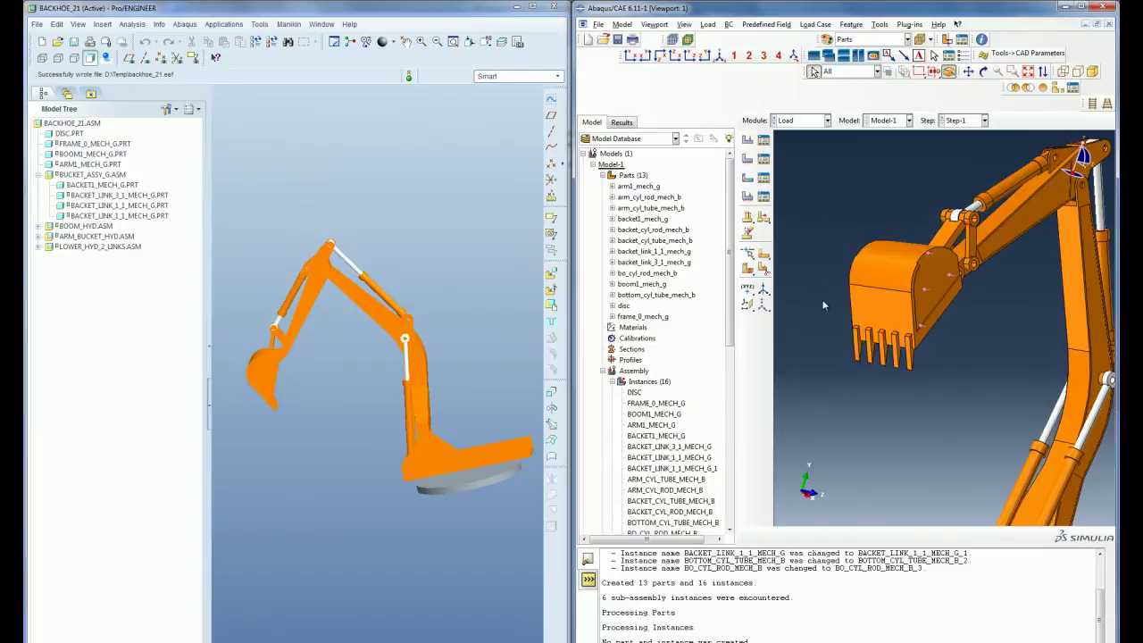
pyautogui.click(612, 381)
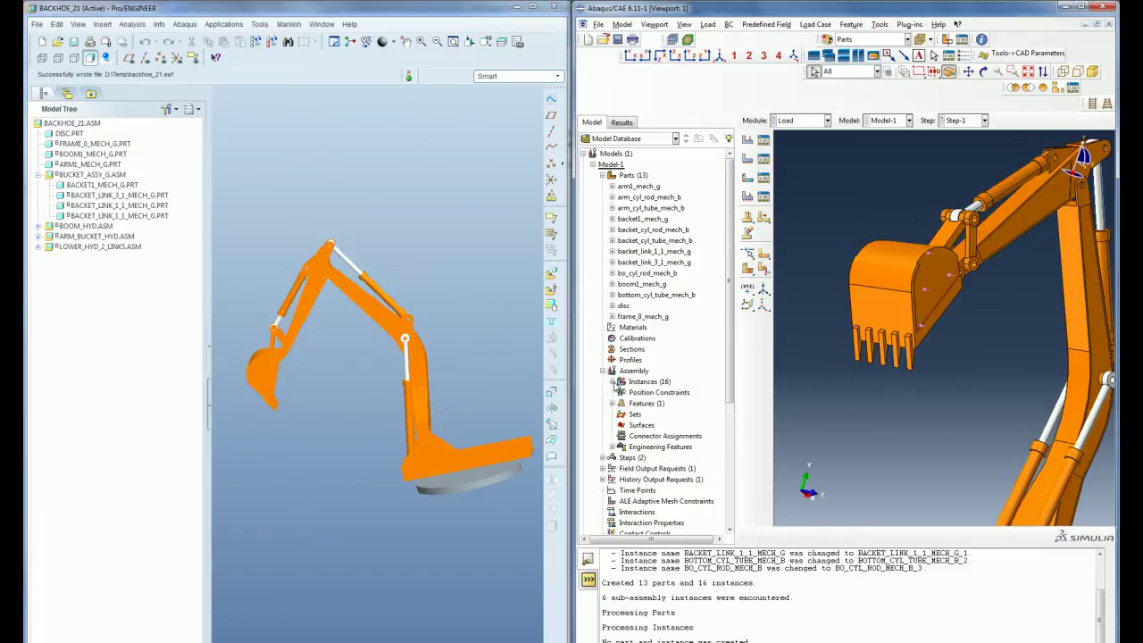
pyautogui.scroll(-1, 623, 385)
pyautogui.doubleClick(635, 381)
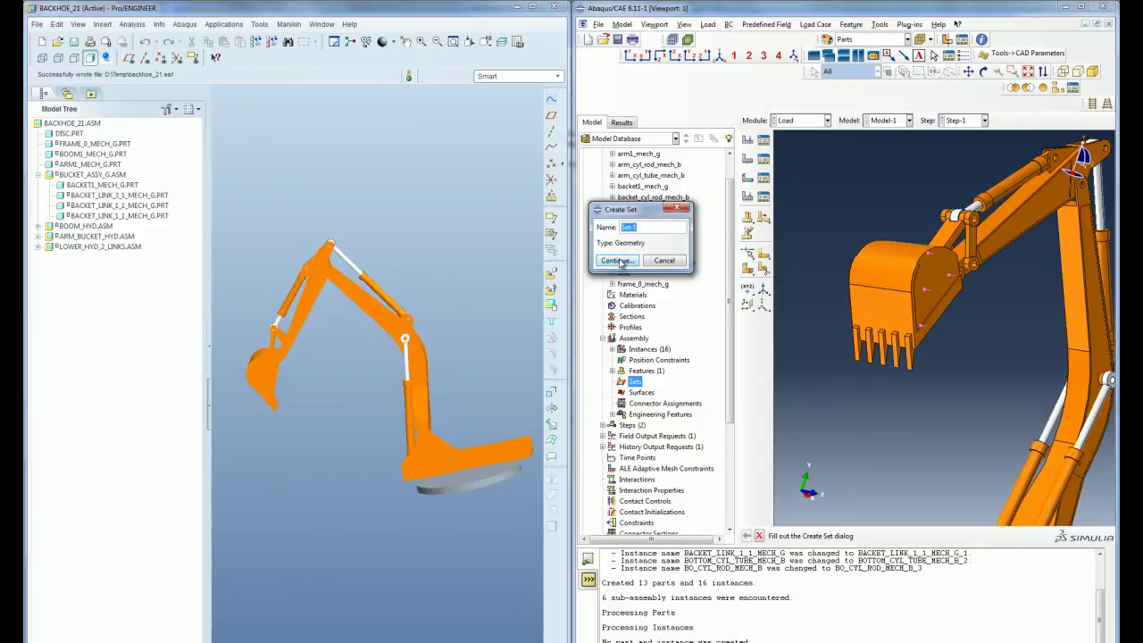
pyautogui.click(618, 261)
pyautogui.click(890, 309)
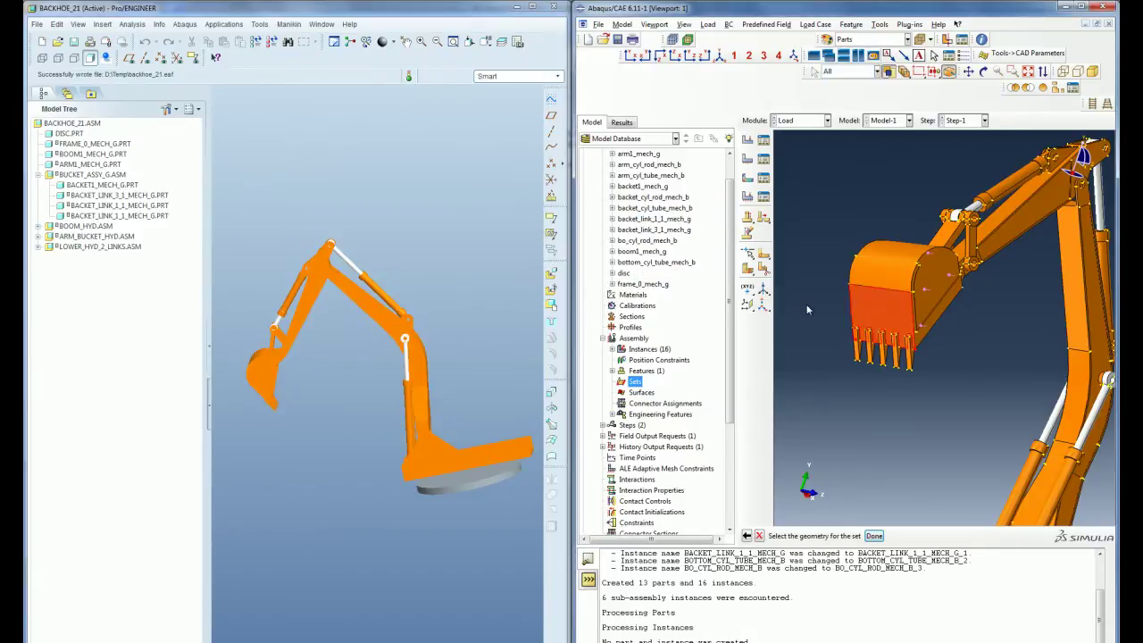
pyautogui.click(874, 535)
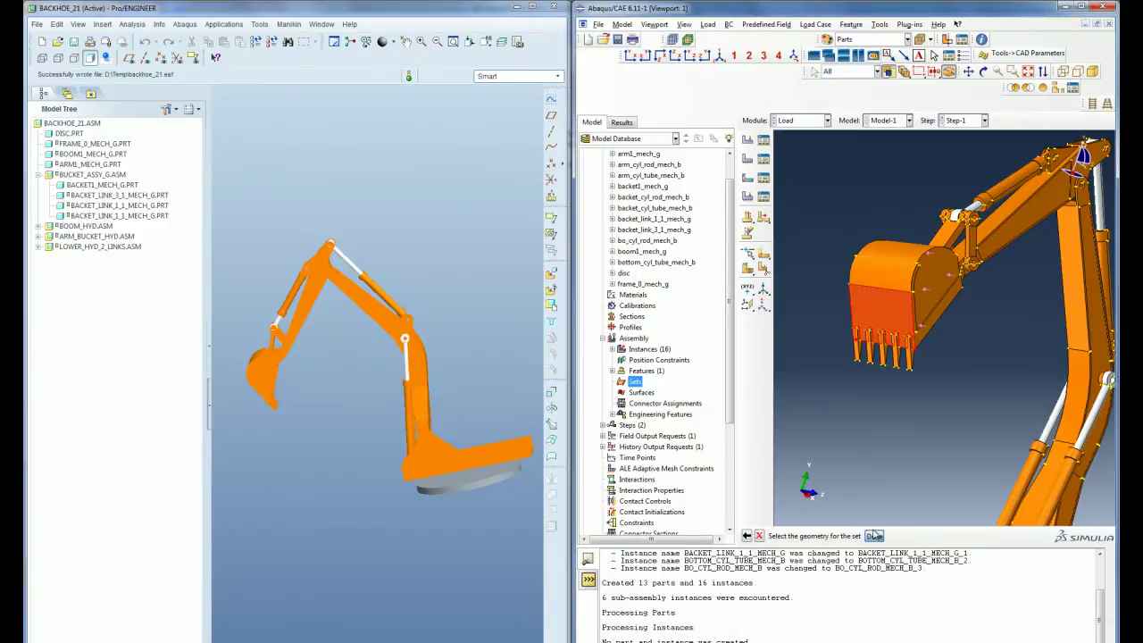
# Create an assembly surface from the bucket's curved outer face, keeping the default name Surf-1.
pyautogui.doubleClick(640, 393)
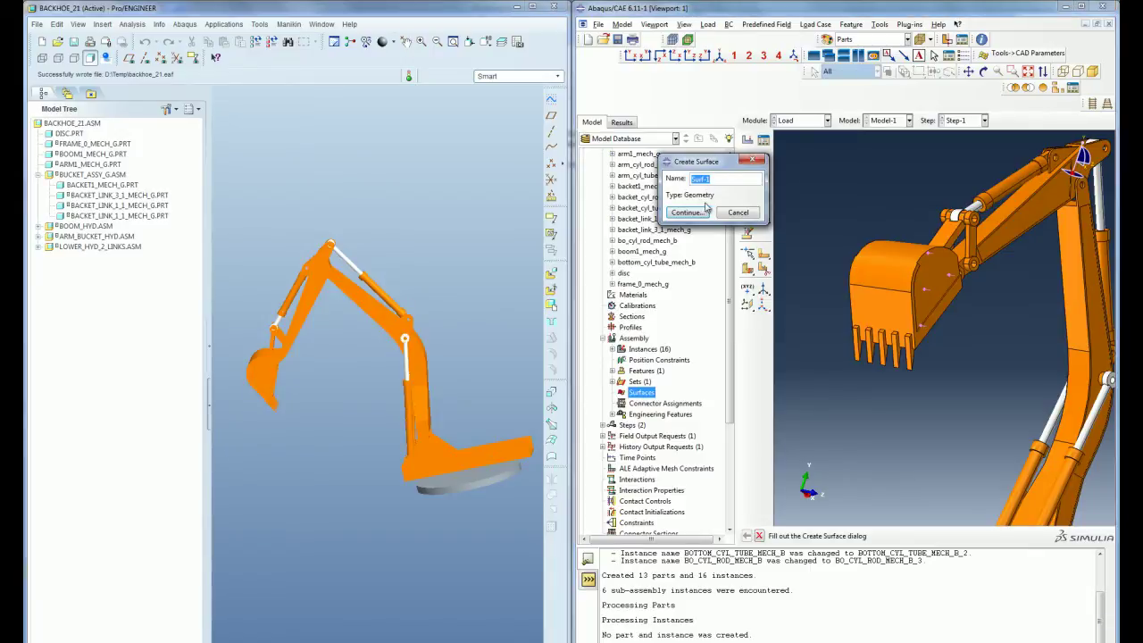
pyautogui.click(706, 212)
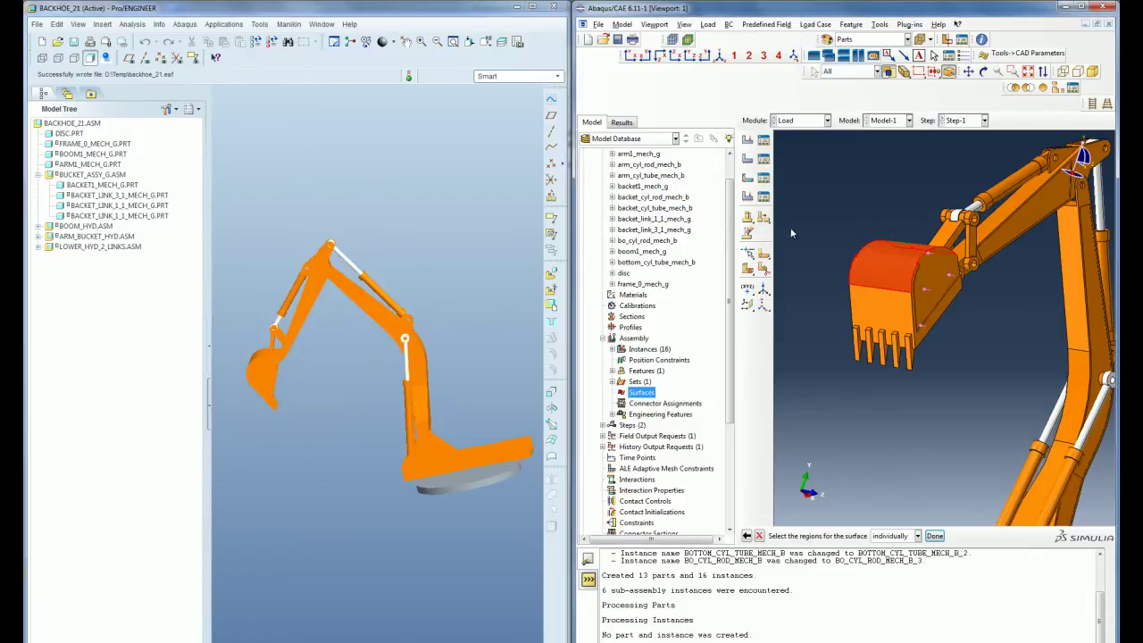
pyautogui.click(935, 535)
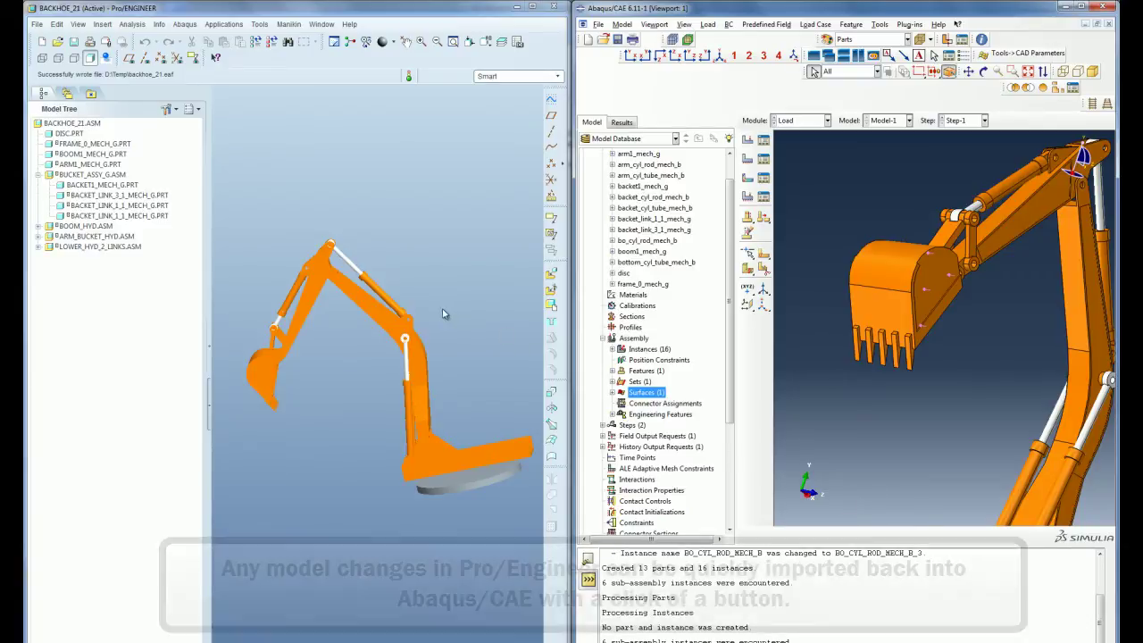
# In Pro/ENGINEER, open the bucket part BACKET1_MECH_G.PRT from the backhoe assembly in its own window.
pyautogui.moveTo(291, 205)
pyautogui.mouseDown(button='middle')
pyautogui.moveTo(339, 211)
pyautogui.moveTo(319, 208)
pyautogui.mouseUp(button='middle')
pyautogui.scroll(-3, 353, 463)
pyautogui.scroll(-1, 351, 431)
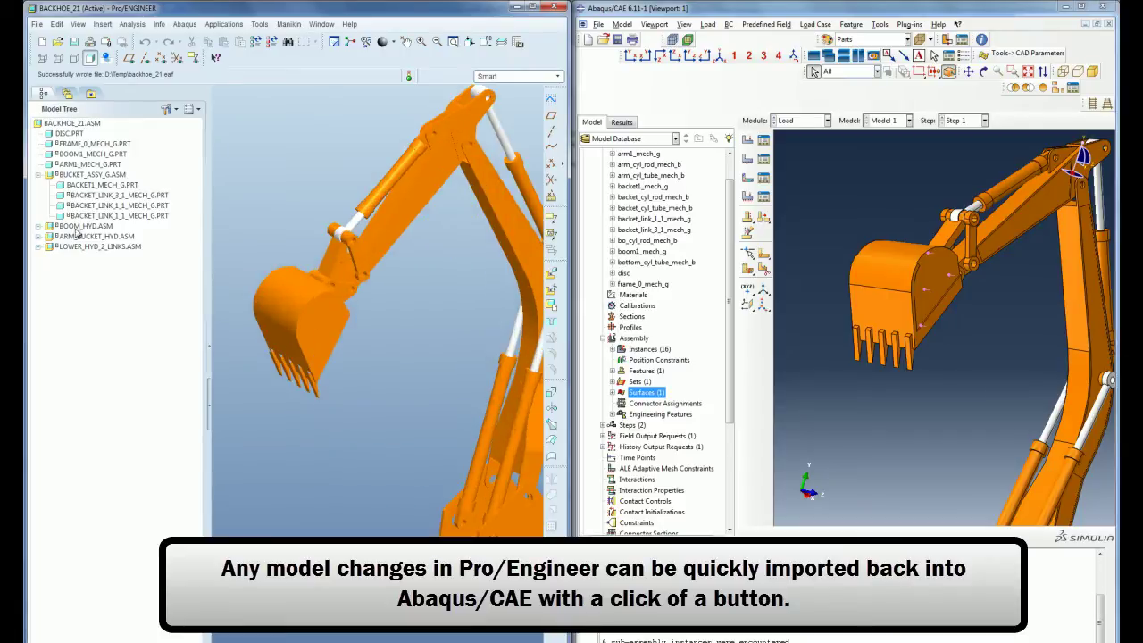
pyautogui.click(83, 186)
pyautogui.rightClick(83, 186)
pyautogui.click(100, 214)
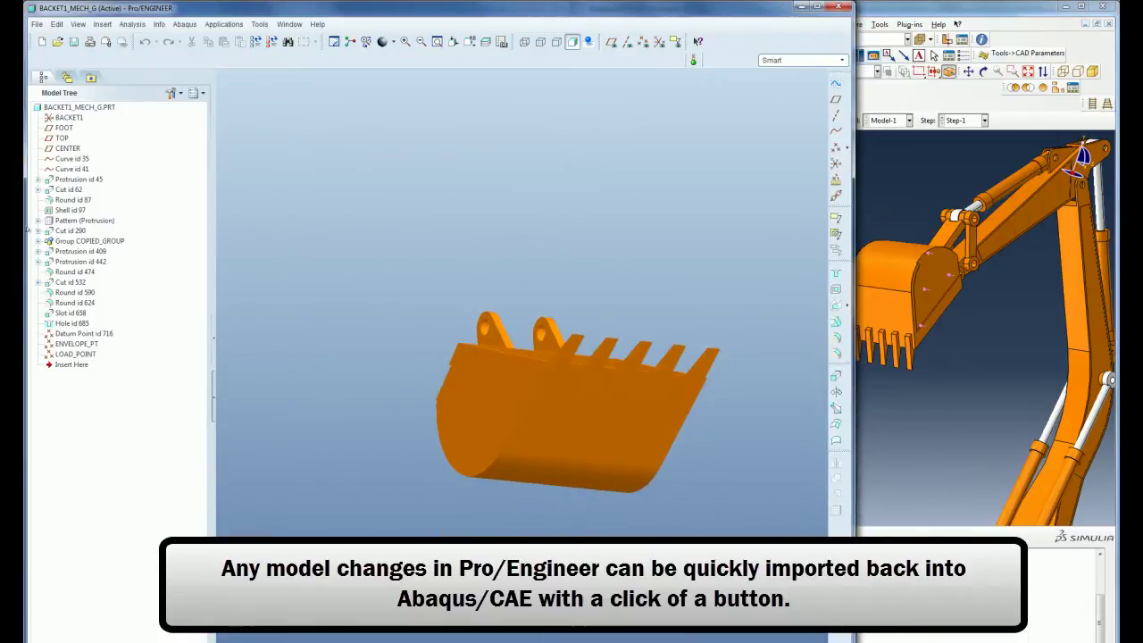
# Redefine the bucket's tooth protrusion pattern to have 6 teeth, accepting the change to features referenced in Mechanica.
pyautogui.rightClick(68, 219)
pyautogui.click(104, 293)
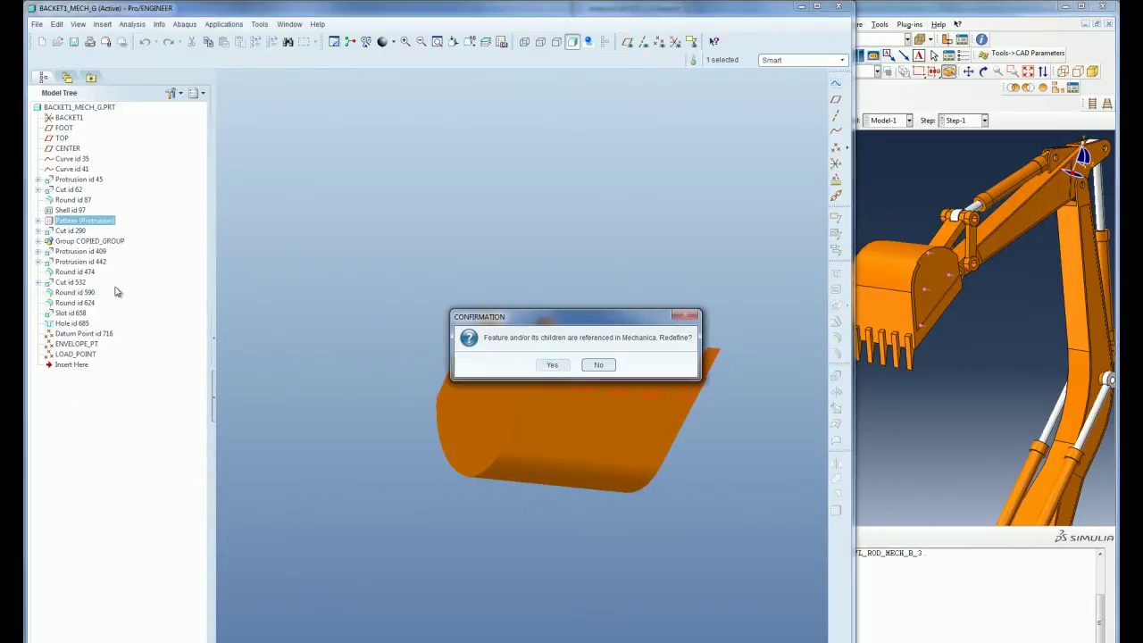
pyautogui.click(551, 364)
pyautogui.write('6')
pyautogui.press('Return')
pyautogui.click(91, 92)
pyautogui.click(109, 134)
pyautogui.click(139, 135)
pyautogui.click(822, 77)
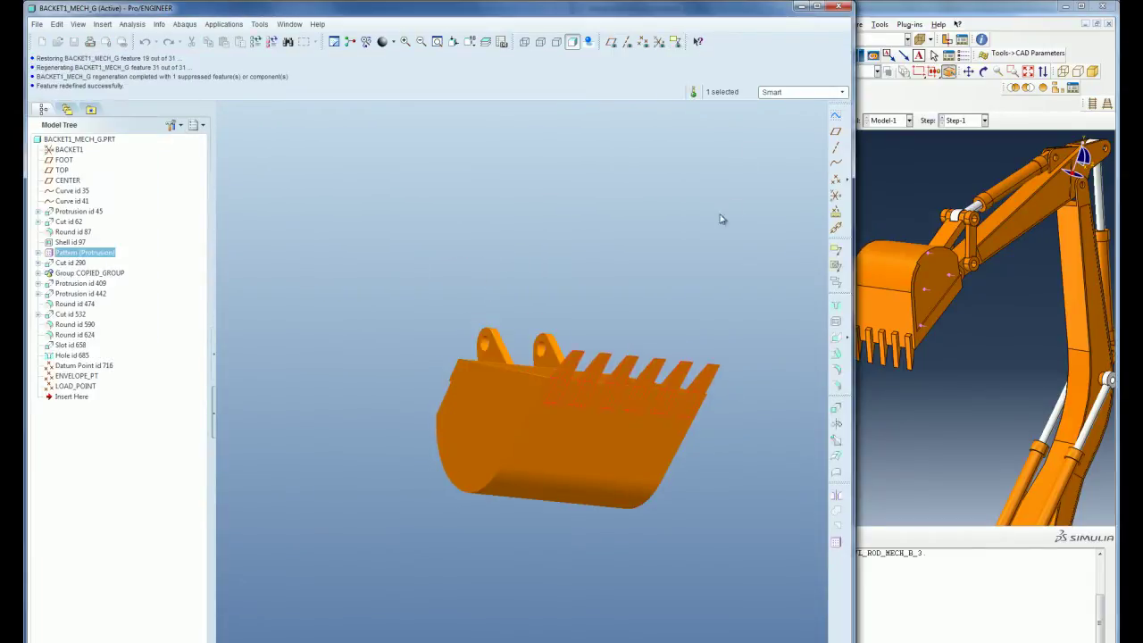
# Display suppressed features in the bucket part's model tree.
pyautogui.moveTo(548, 271); pyautogui.dragTo(598, 351, button='middle')
pyautogui.click(598, 351)
pyautogui.click(171, 125)
pyautogui.click(191, 139)
pyautogui.click(527, 434)
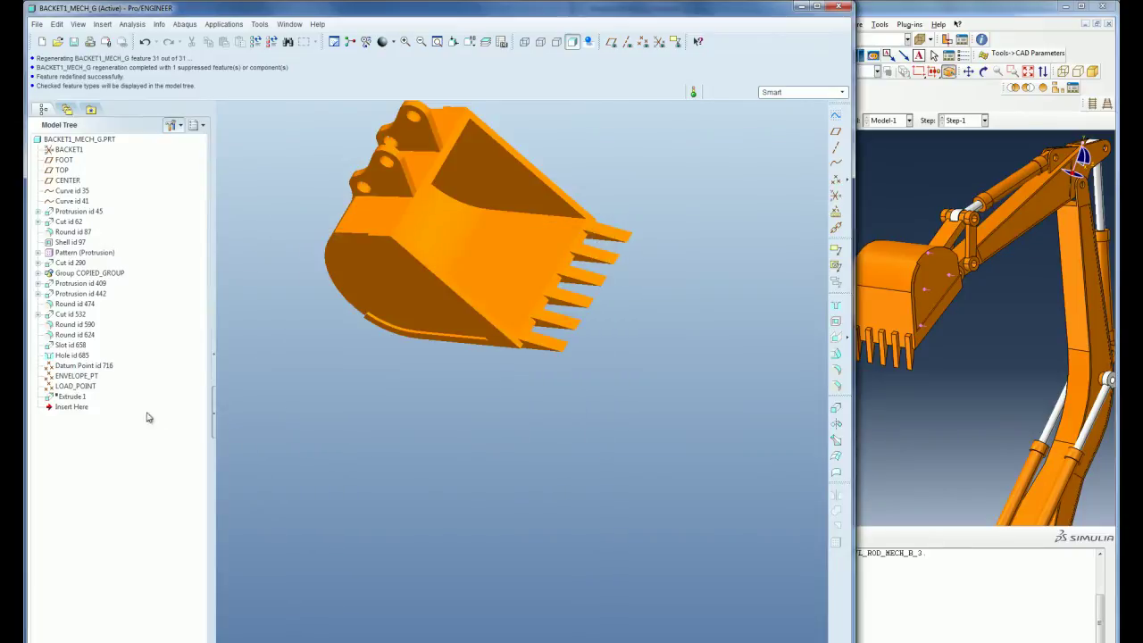
# Resume the suppressed Extrude 1 feature to cut round holes through the bucket's sides, and close the part window.
pyautogui.rightClick(71, 395)
pyautogui.click(130, 439)
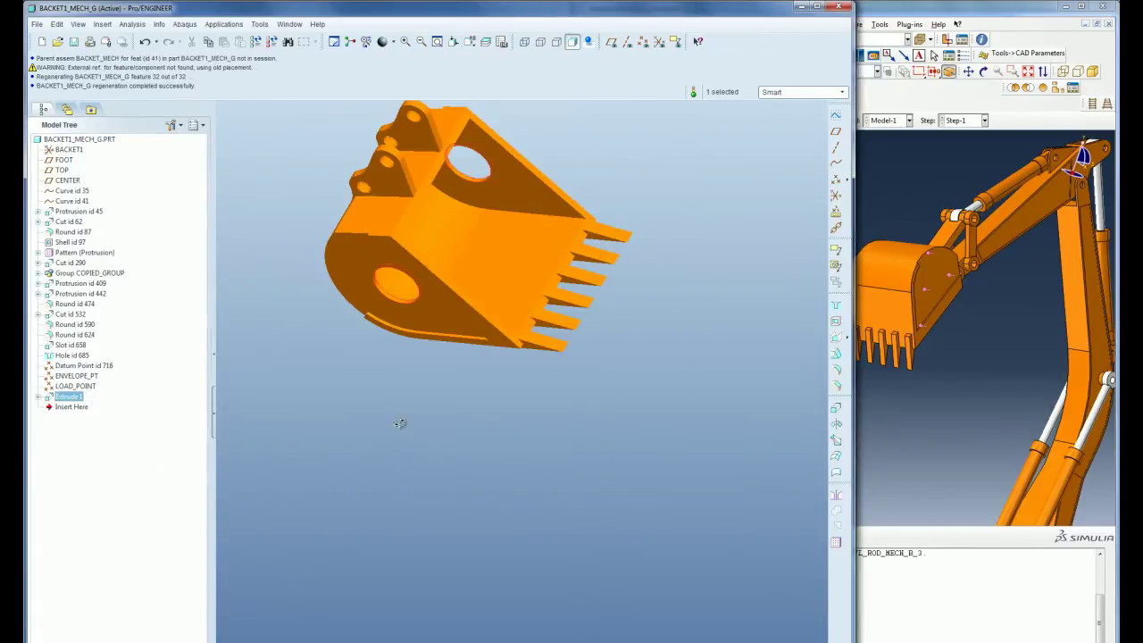
pyautogui.moveTo(412, 401); pyautogui.dragTo(364, 384, button='middle')
pyautogui.click(837, 7)
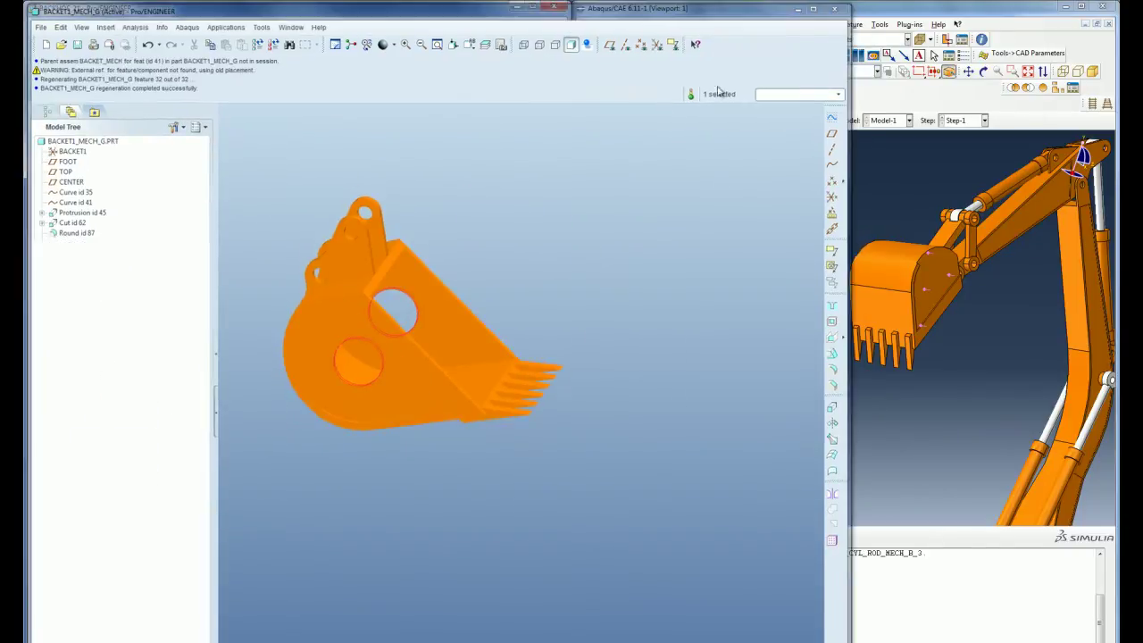
# Send the modified backhoe assembly to Abaqus/CAE again, using the default coordinate system.
pyautogui.moveTo(396, 350); pyautogui.dragTo(377, 345, button='middle')
pyautogui.scroll(1, 425, 367)
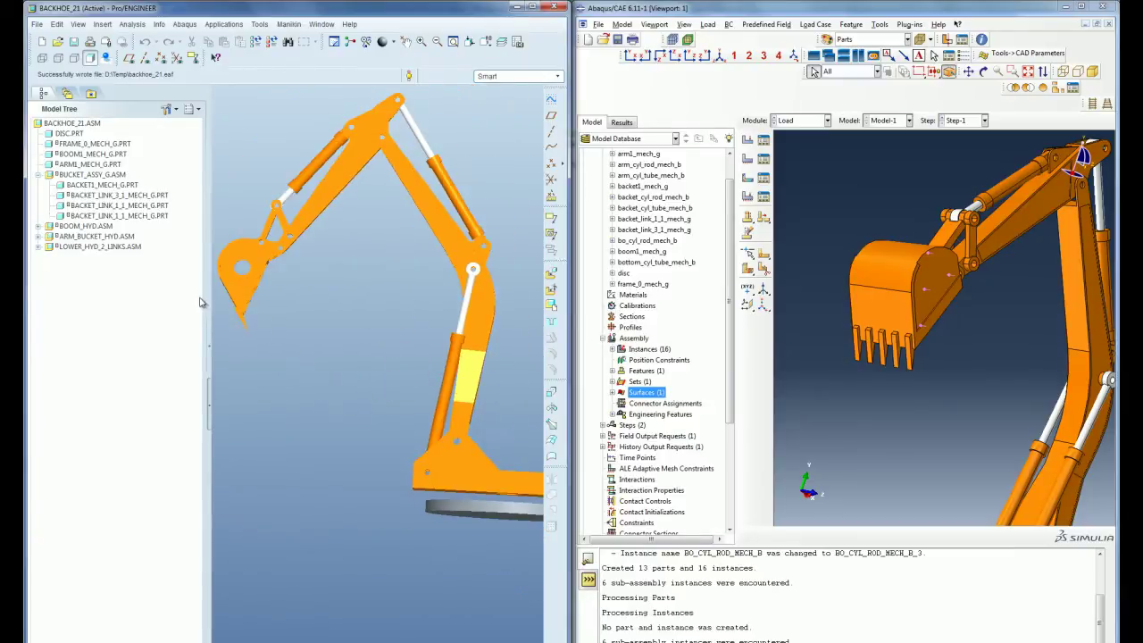
pyautogui.scroll(5, 228, 252)
pyautogui.scroll(-2, 267, 214)
pyautogui.moveTo(274, 180)
pyautogui.mouseDown(button='middle')
pyautogui.moveTo(315, 205)
pyautogui.moveTo(292, 195)
pyautogui.mouseUp(button='middle')
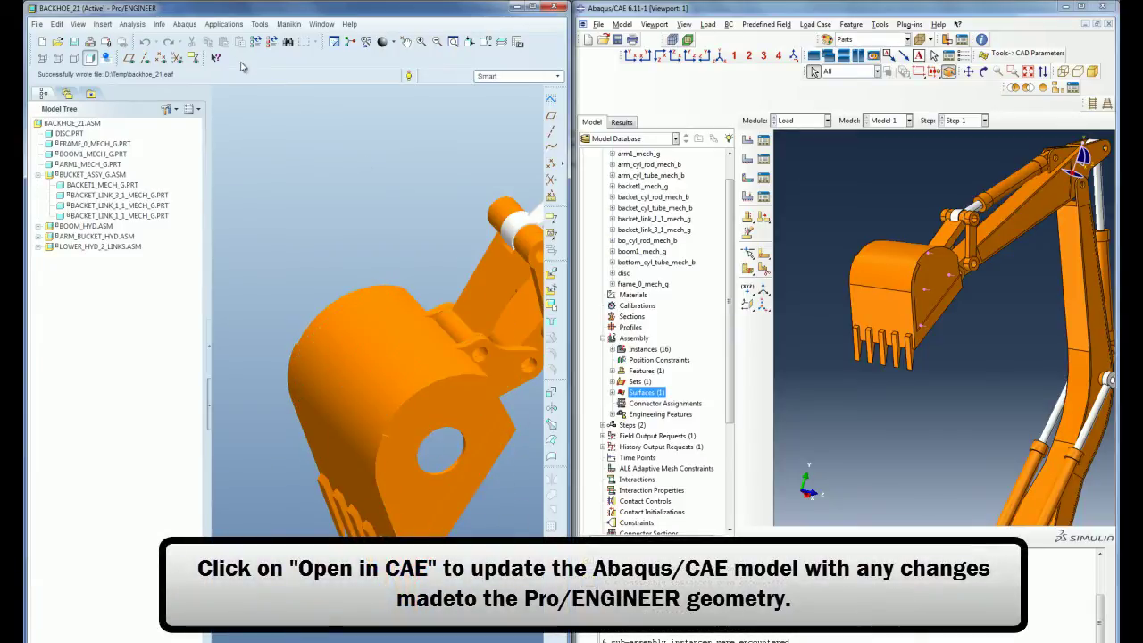
pyautogui.click(184, 24)
pyautogui.click(195, 39)
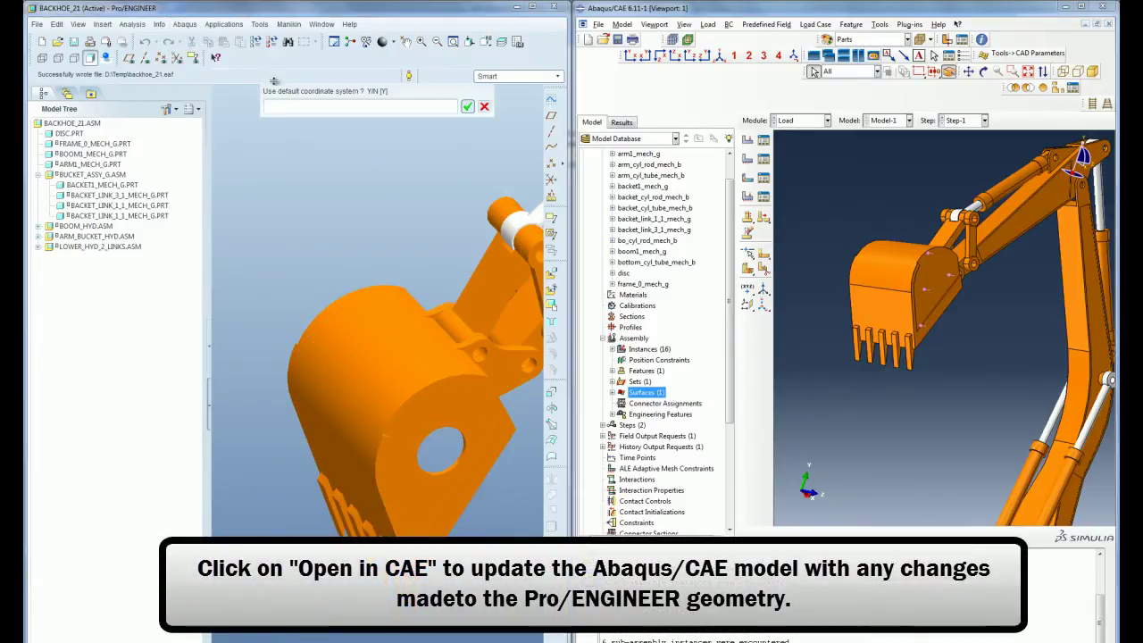
pyautogui.click(469, 108)
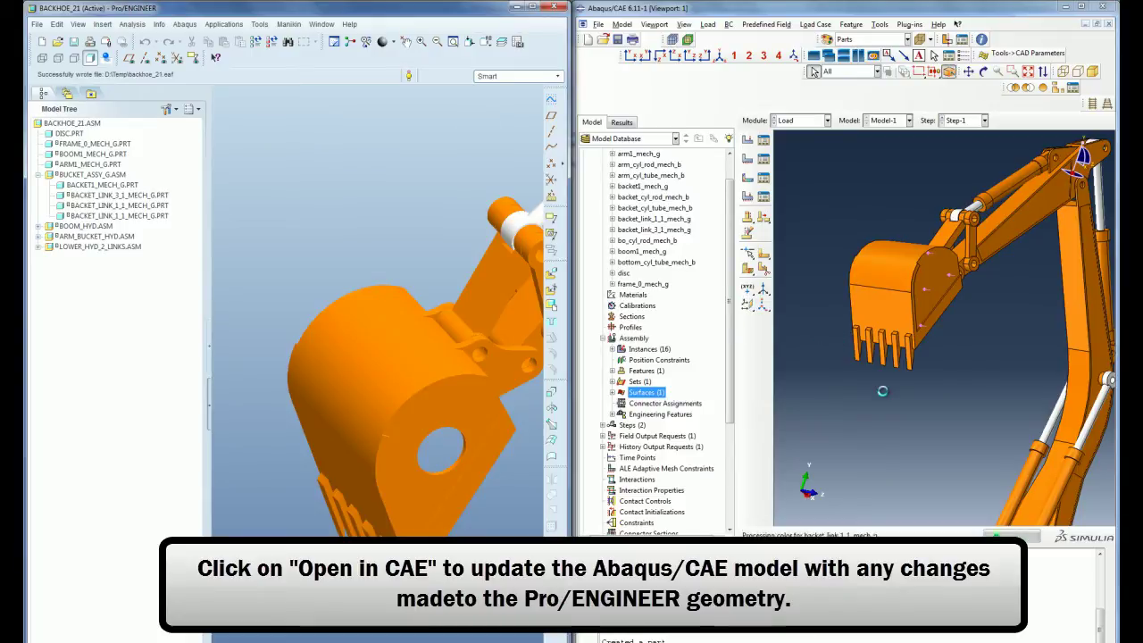
# In Abaqus/CAE, examine the updated bucket and the definition and region of pressure load Load-1 without changing it.
pyautogui.keyDown('ctrl'); pyautogui.keyDown('alt'); pyautogui.moveTo(964, 373); pyautogui.dragTo(918, 328); pyautogui.keyUp('alt'); pyautogui.keyUp('ctrl')
pyautogui.scroll(-1, 907, 256)
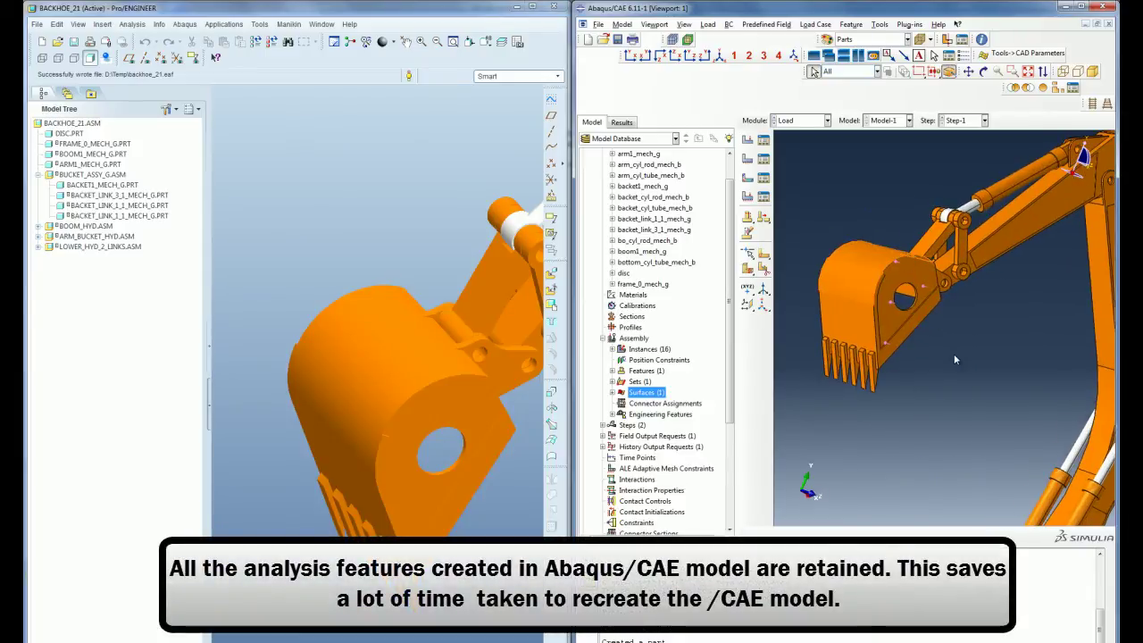
pyautogui.scroll(-4, 636, 449)
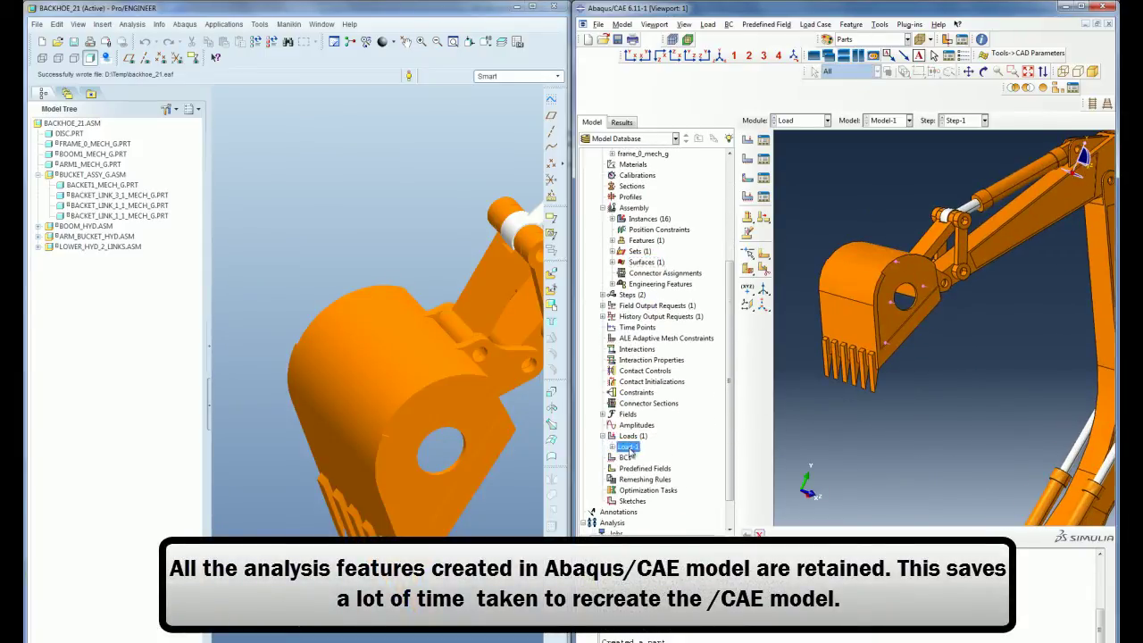
pyautogui.doubleClick(628, 447)
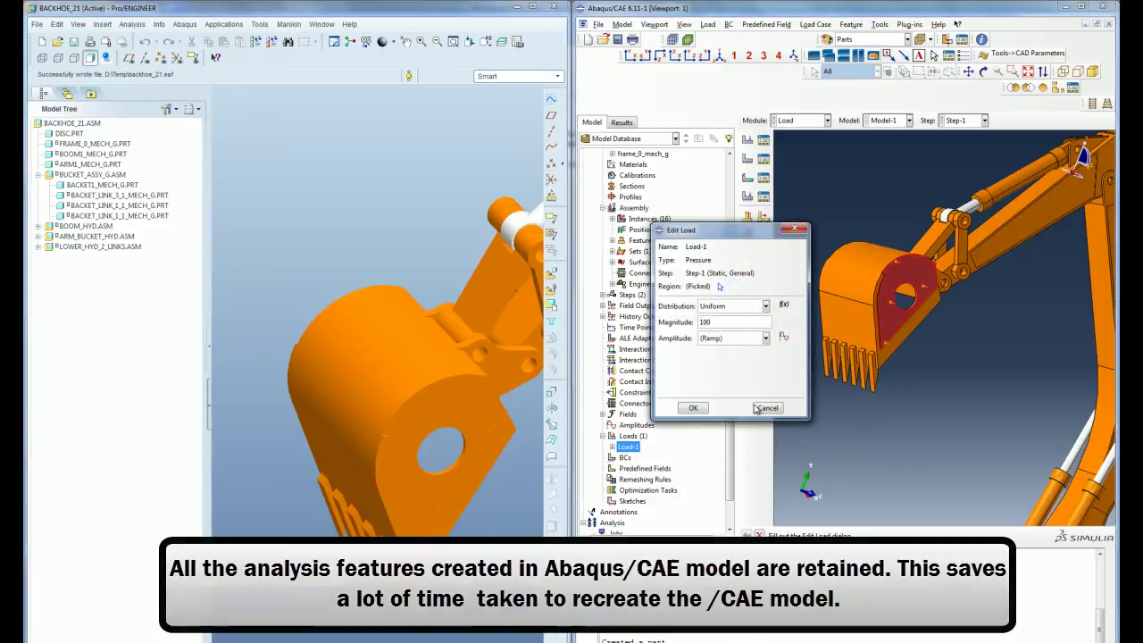
pyautogui.click(768, 407)
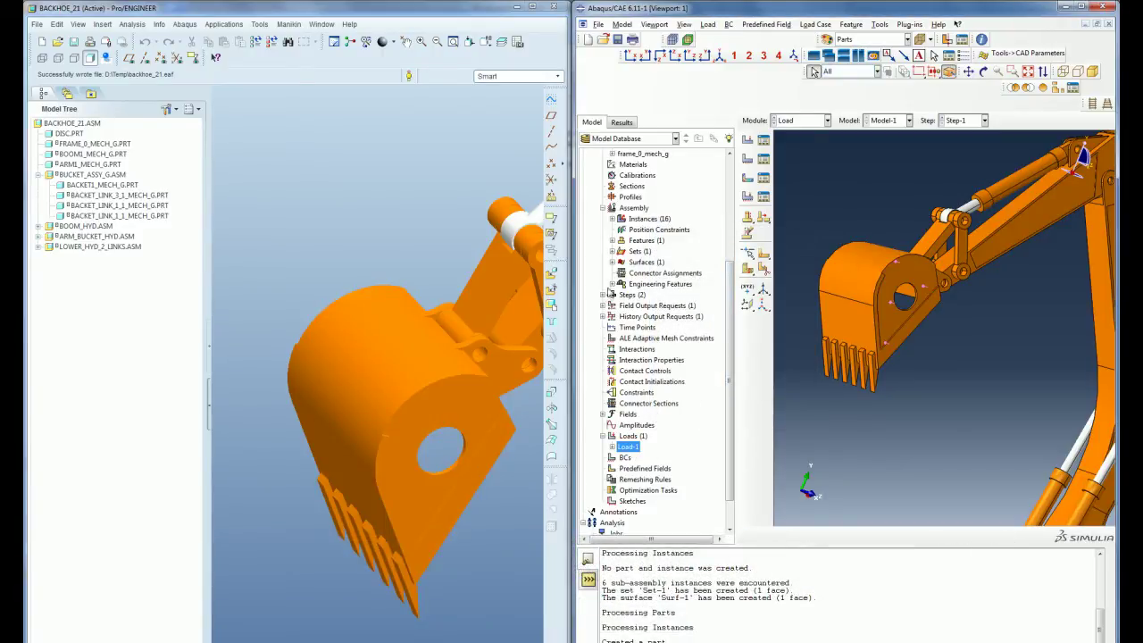
# Check which bucket faces Set-1 and Surf-1 refer to on the updated geometry.
pyautogui.click(612, 251)
pyautogui.doubleClick(634, 262)
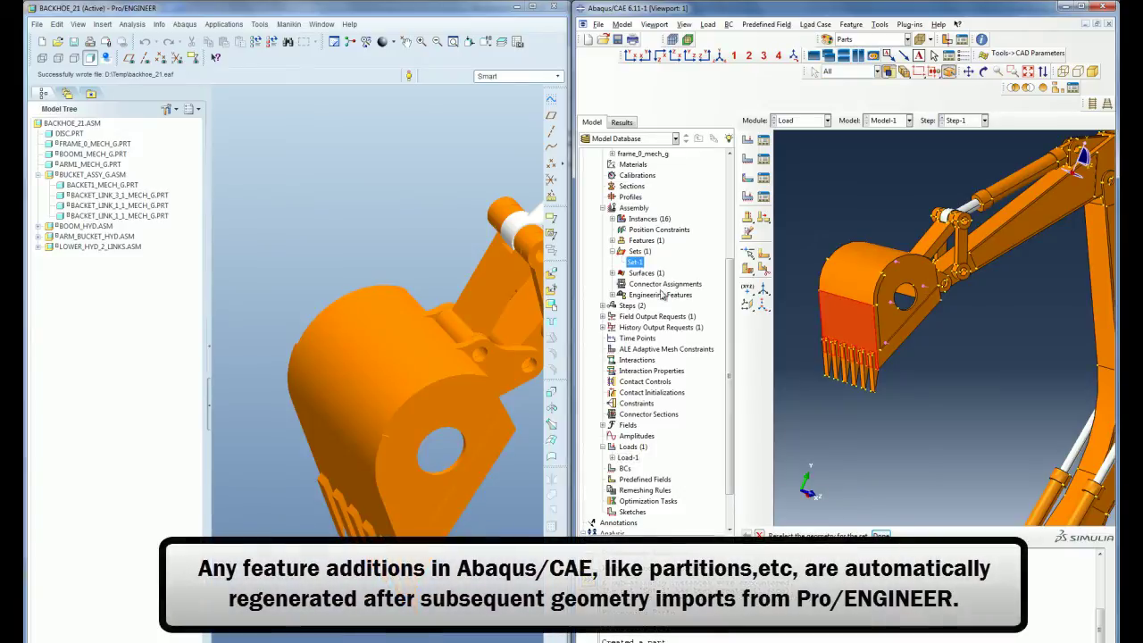
pyautogui.click(881, 535)
pyautogui.click(613, 272)
pyautogui.click(635, 283)
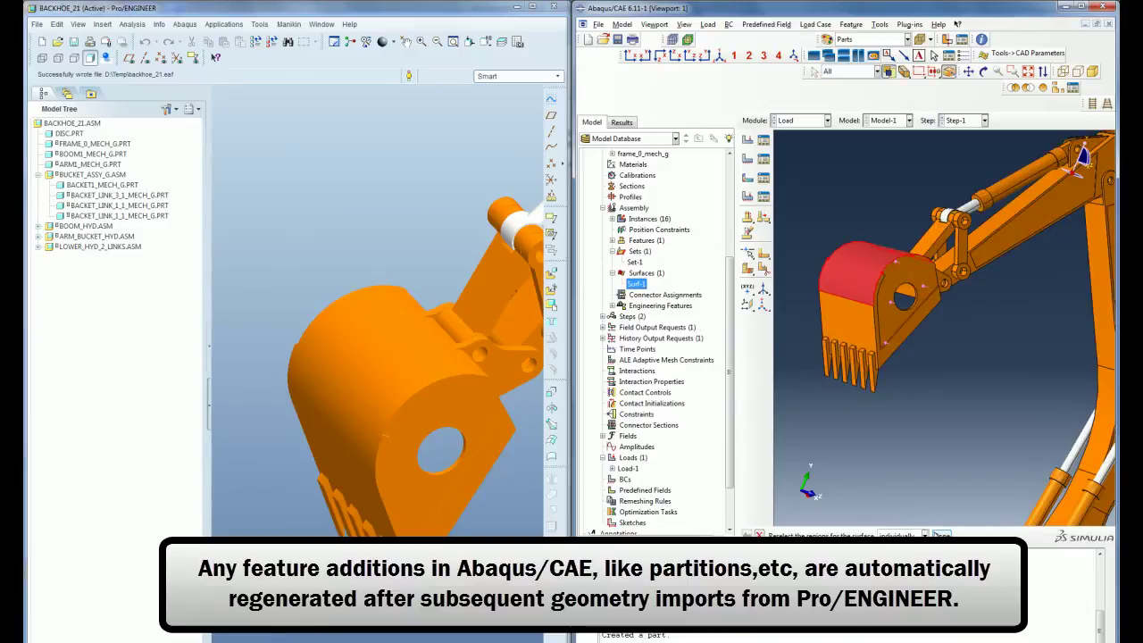
pyautogui.click(941, 535)
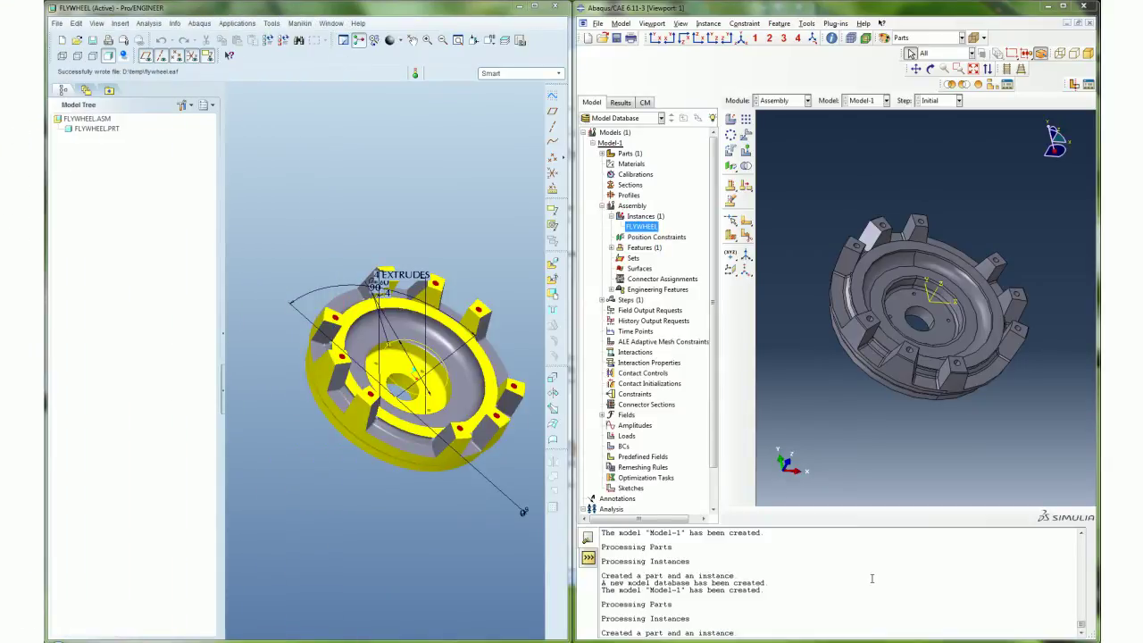
# In the Pro/ENGINEER flywheel assembly, display the feature parameters of the flywheel's cut.
pyautogui.click(272, 23)
pyautogui.click(355, 126)
pyautogui.click(371, 207)
pyautogui.click(371, 240)
pyautogui.moveTo(221, 244); pyautogui.dragTo(248, 244)
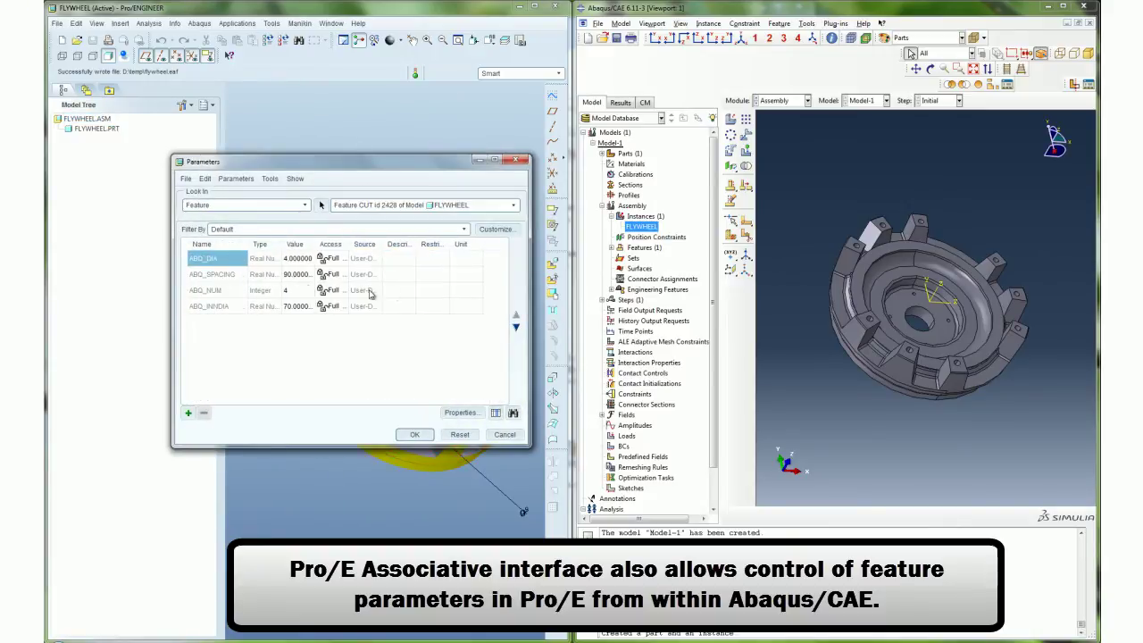
# In Abaqus/CAE, edit the flywheel's CAD parameters, setting ABQ_INNDIA to 65, ABQ_DIA to 6 and ABQ_SPACING to 60.
pyautogui.click(807, 24)
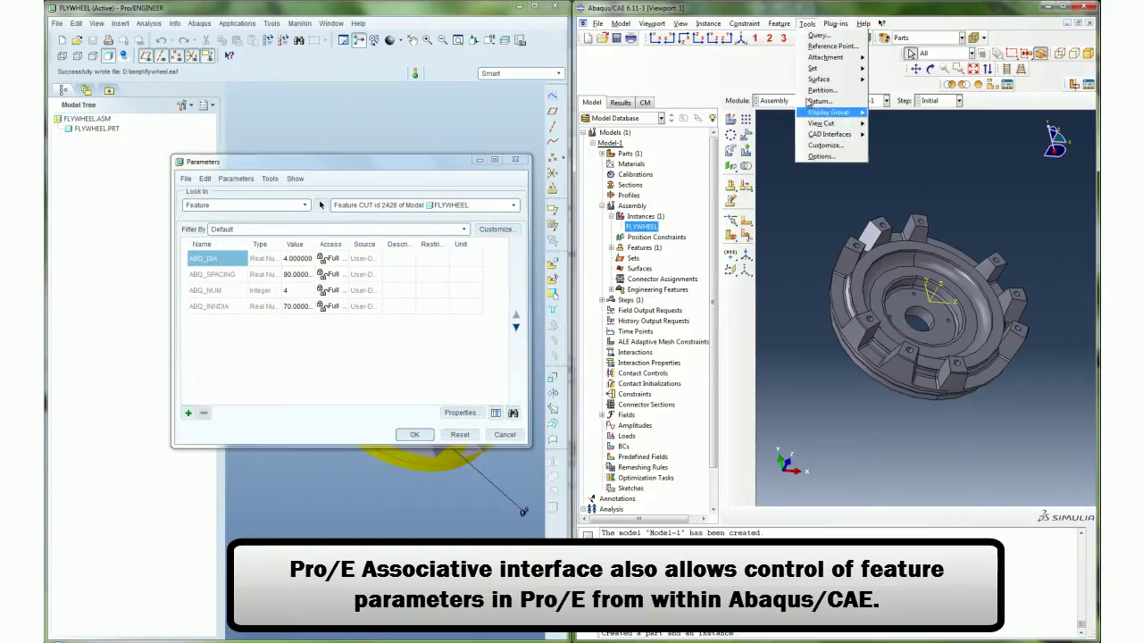
pyautogui.moveTo(831, 134)
pyautogui.click(896, 178)
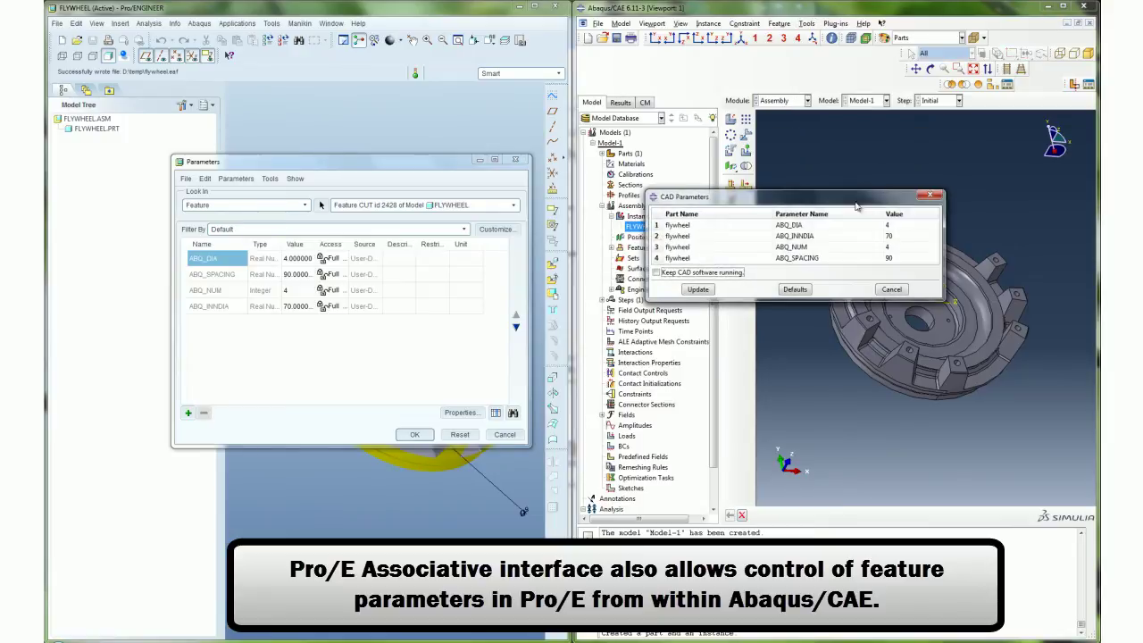
pyautogui.moveTo(808, 196); pyautogui.dragTo(808, 189)
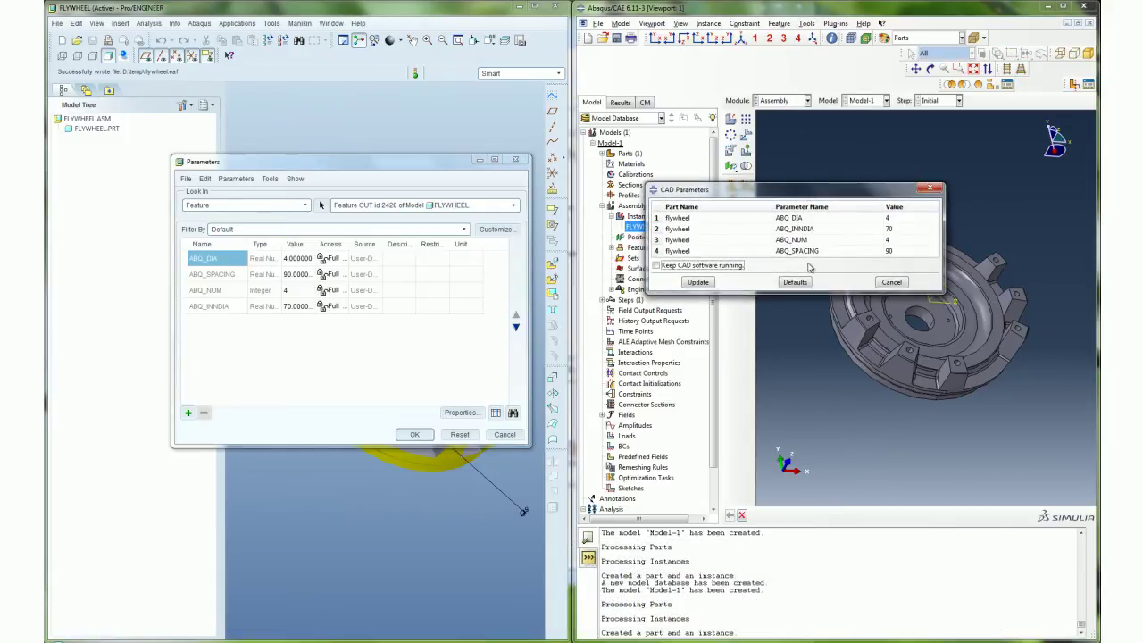
pyautogui.doubleClick(892, 230)
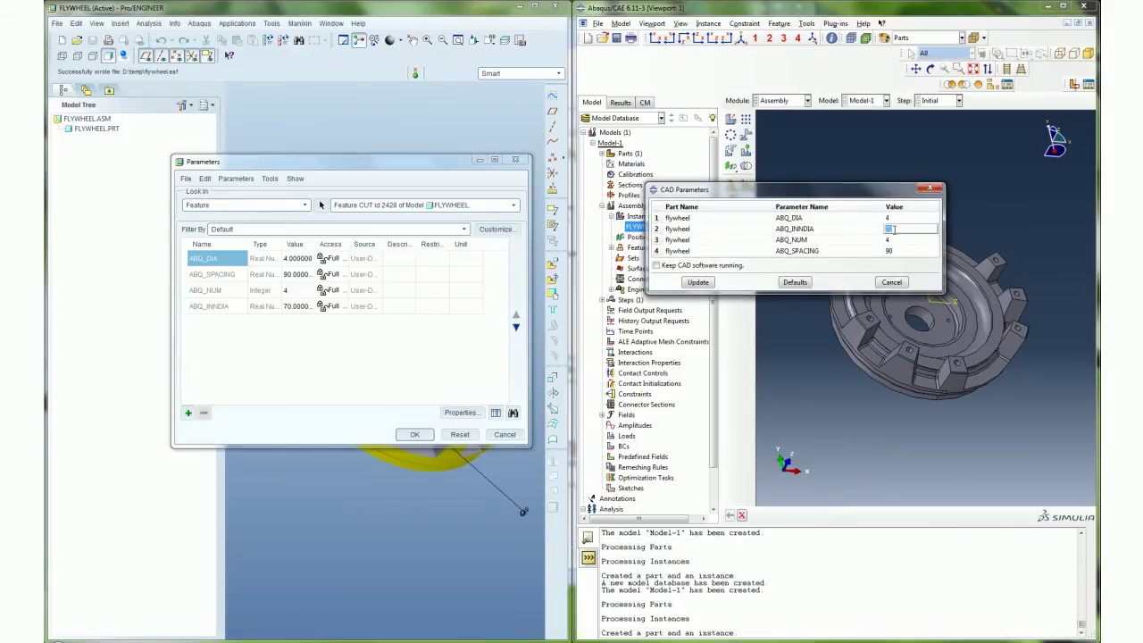
pyautogui.doubleClick(891, 217)
pyautogui.doubleClick(891, 251)
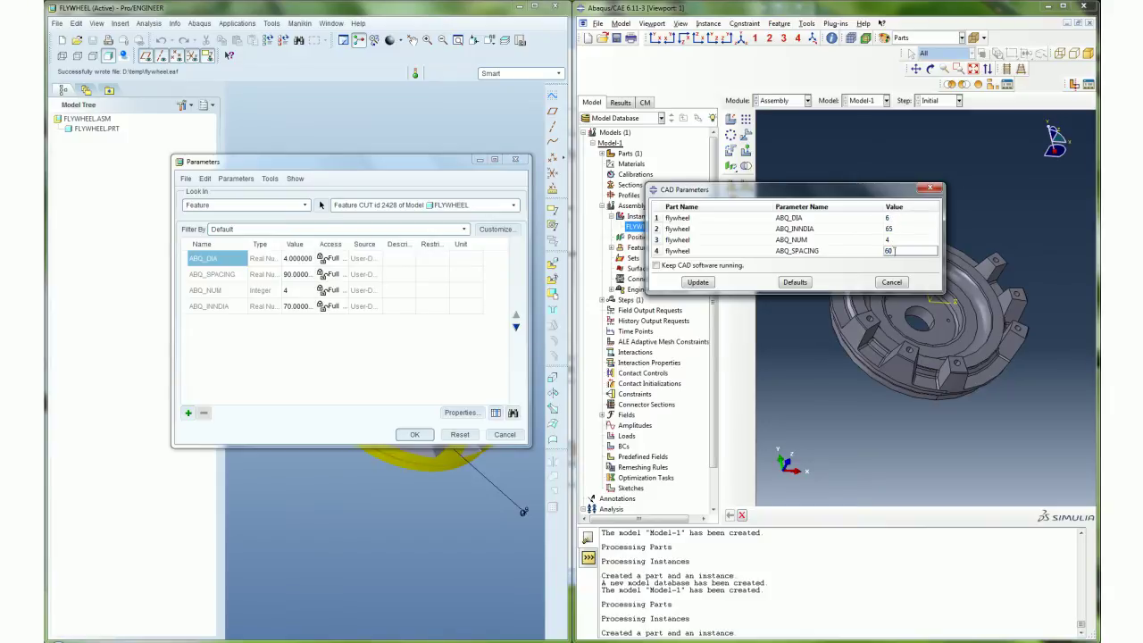